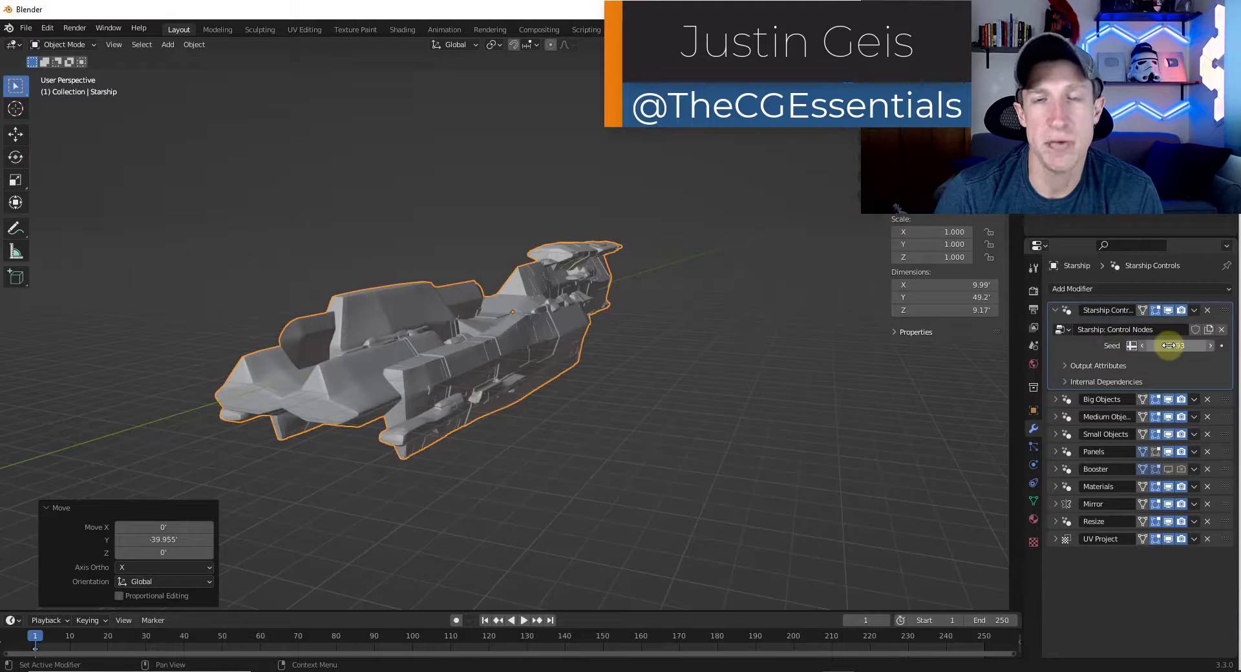
Raise the Seed value in Starship Control Nodes to cycle through new ship designs.
drag(1169, 345, 1222, 345)
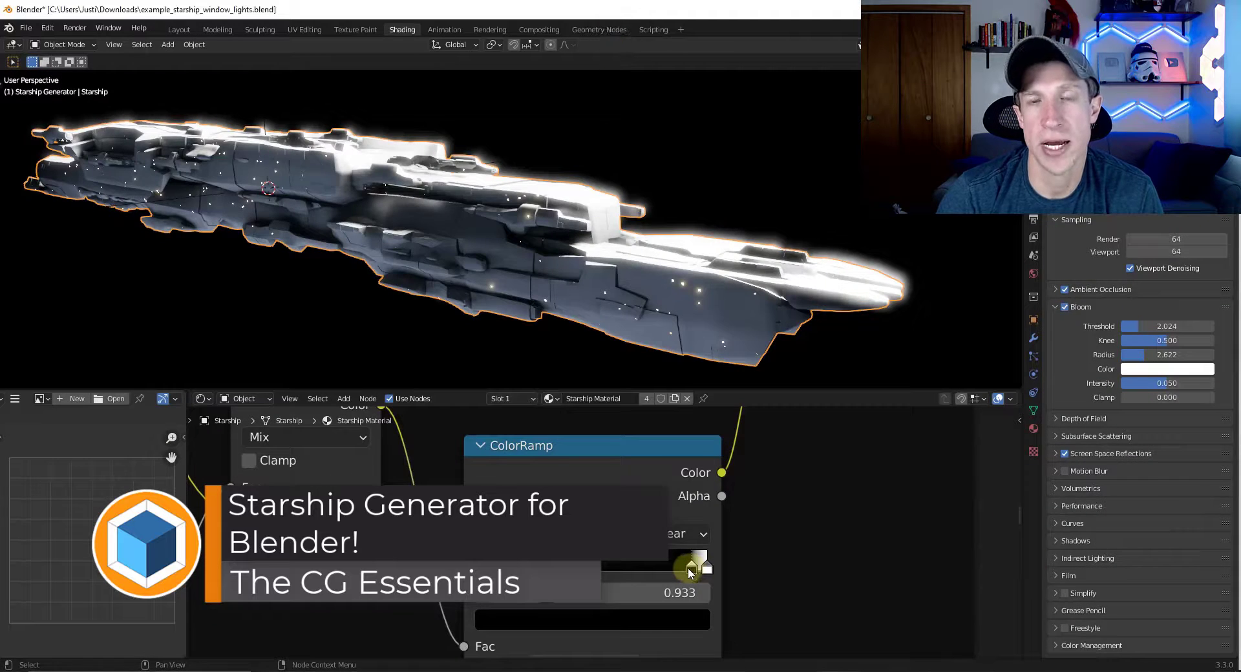
drag(692, 568, 680, 570)
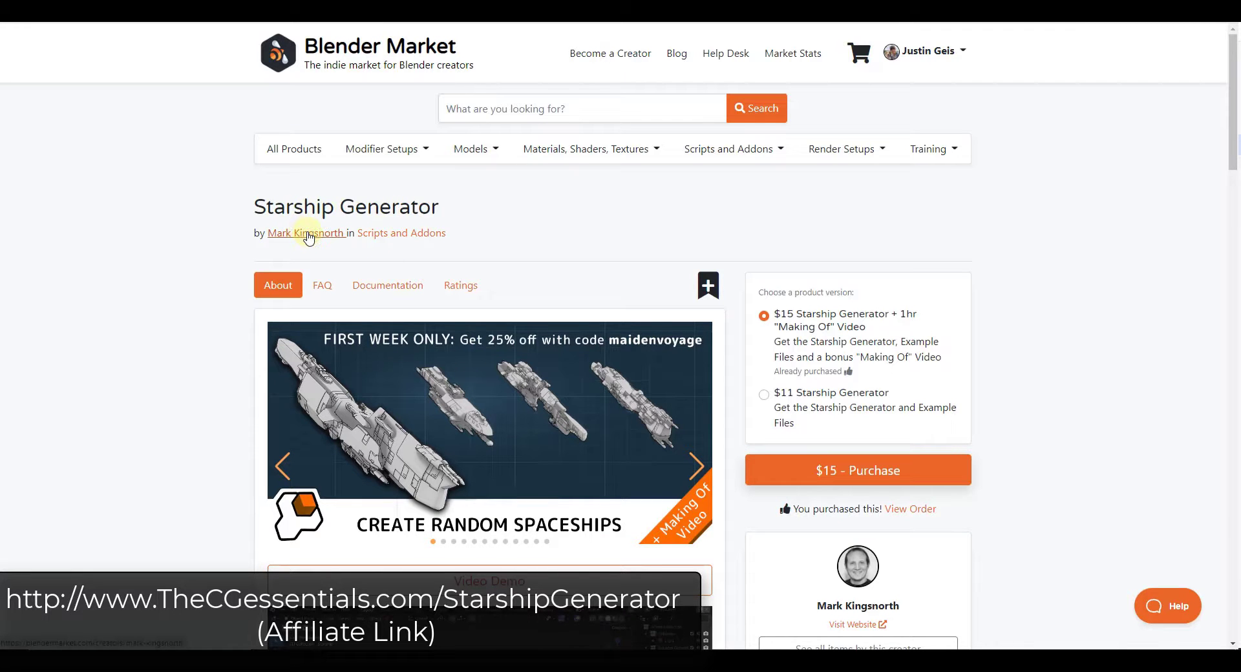
scroll(219, 359, down, 3)
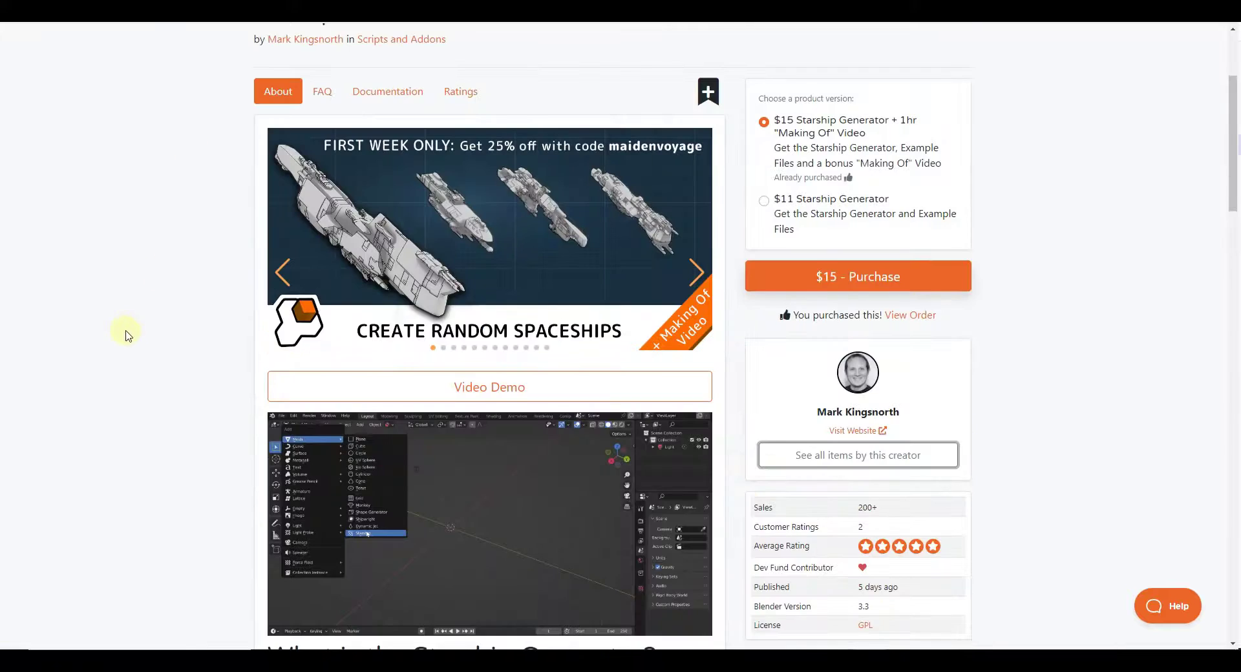
scroll(124, 330, down, 1)
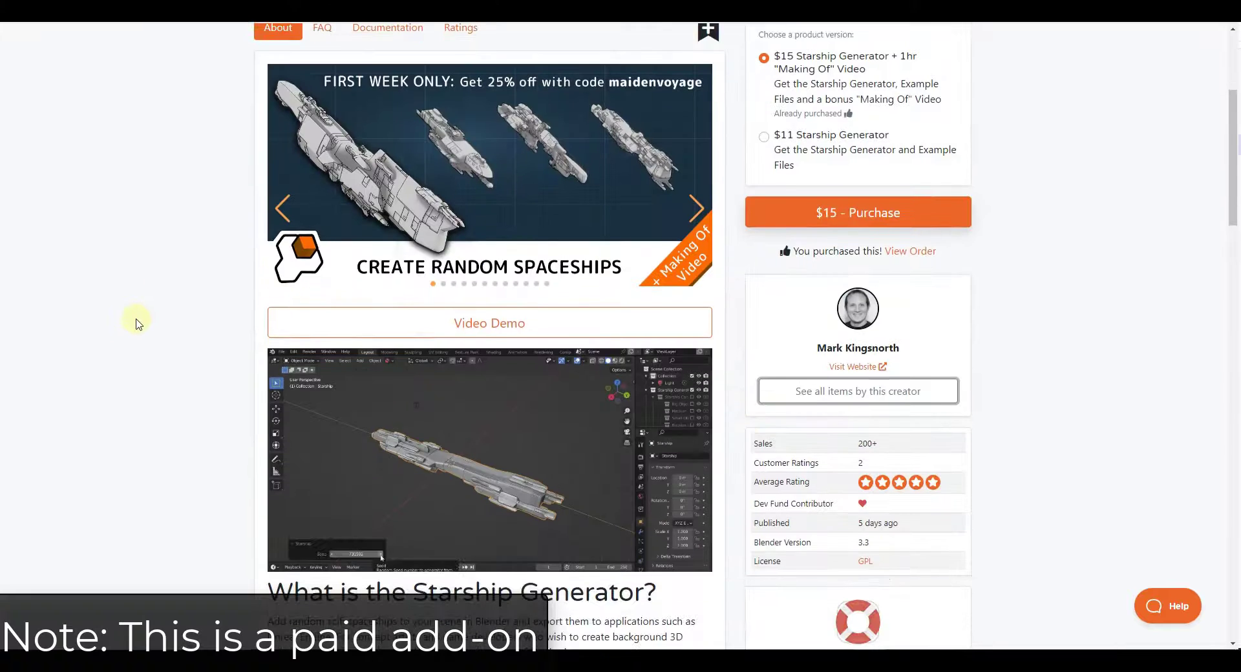
scroll(162, 478, down, 3)
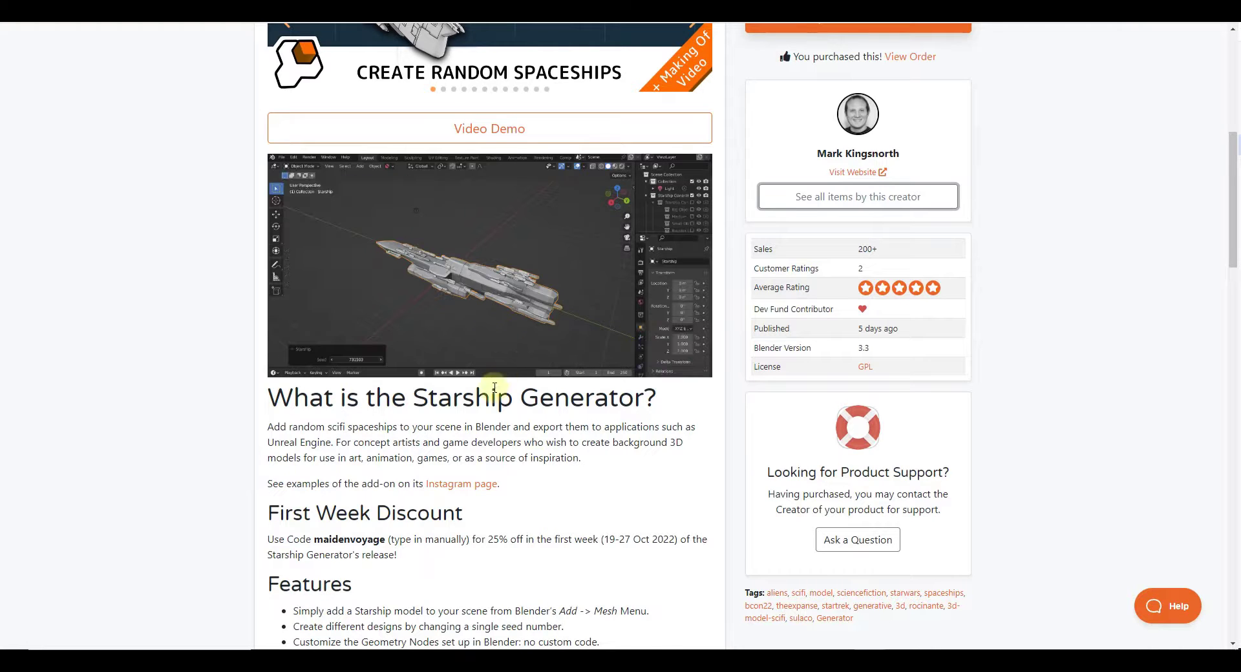
scroll(529, 379, down, 1)
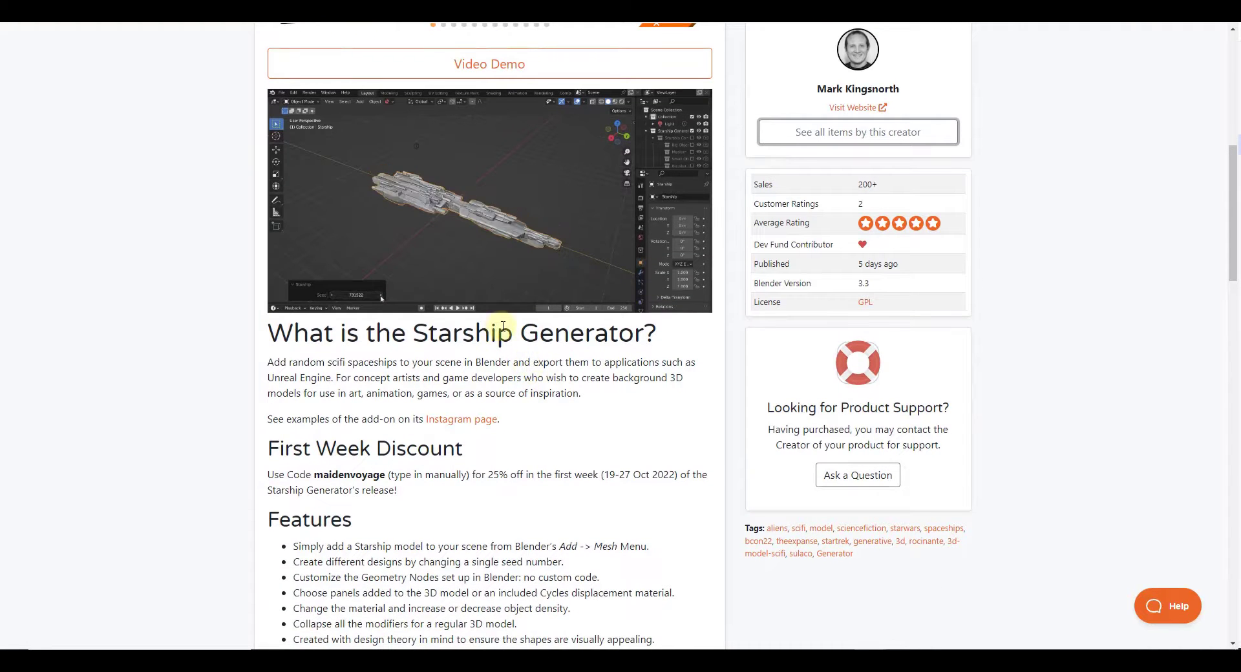
scroll(505, 331, down, 1)
scroll(505, 329, up, 1)
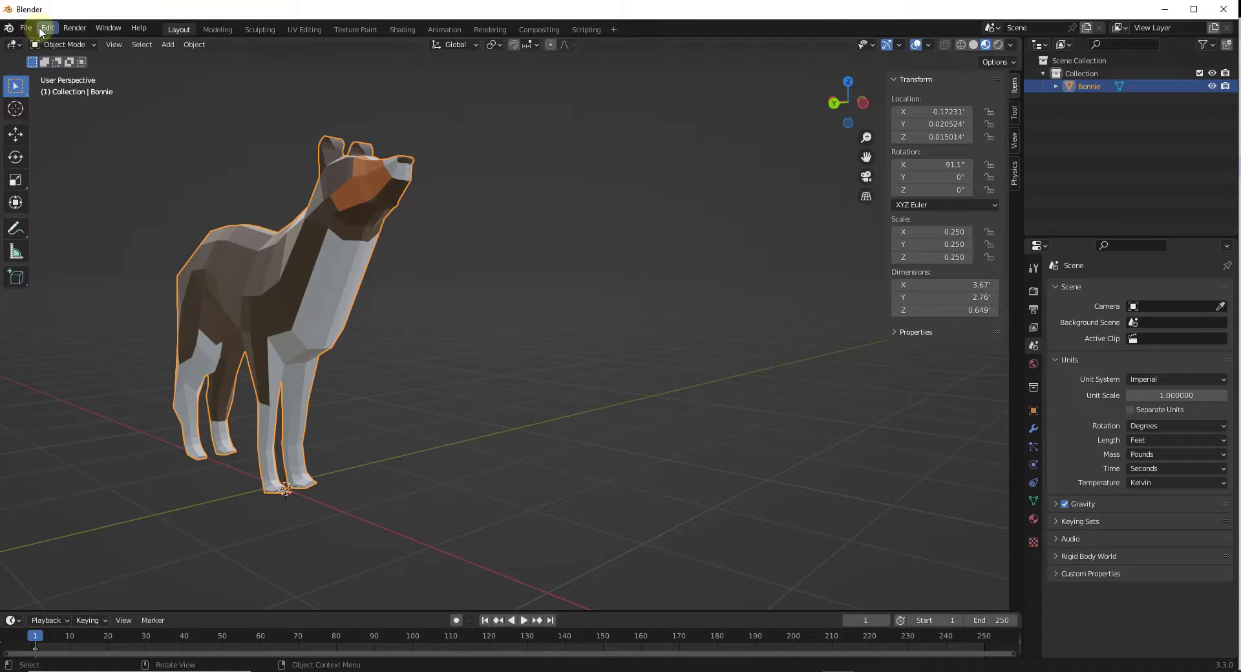
Enable the Starship Generator add-on in Blender's Preferences.
click(39, 26)
click(71, 205)
click(157, 81)
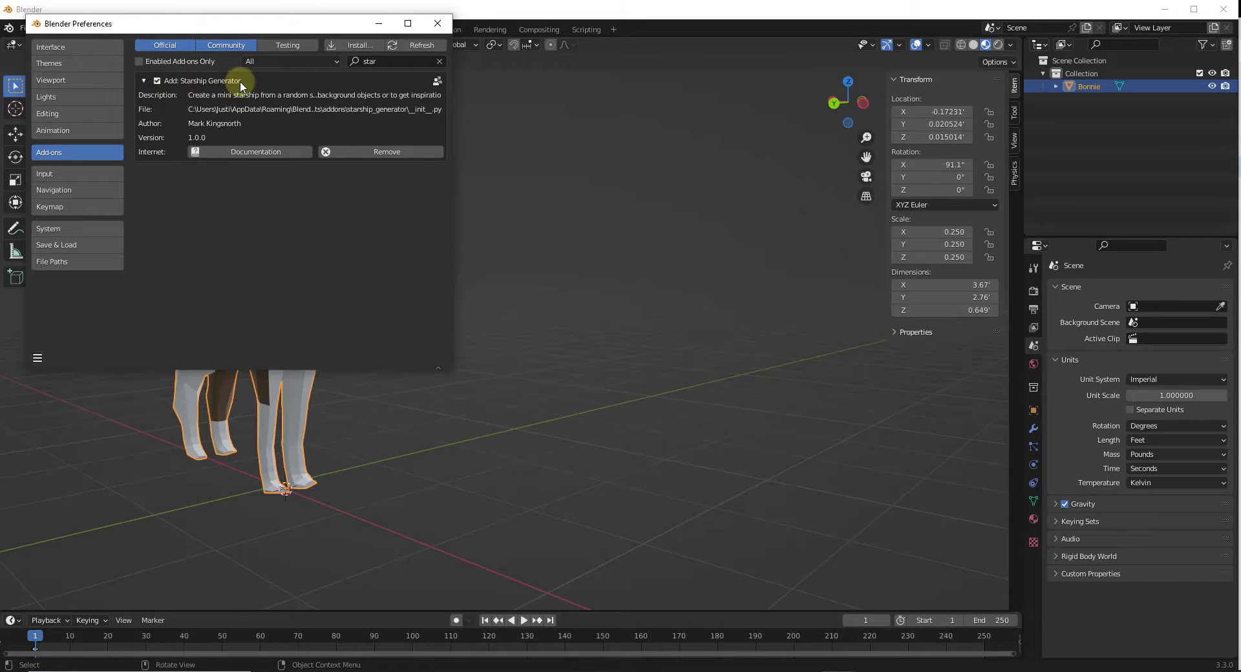
click(439, 26)
Add a Starship mesh to the scene beside the dog model.
scroll(318, 246, down, 3)
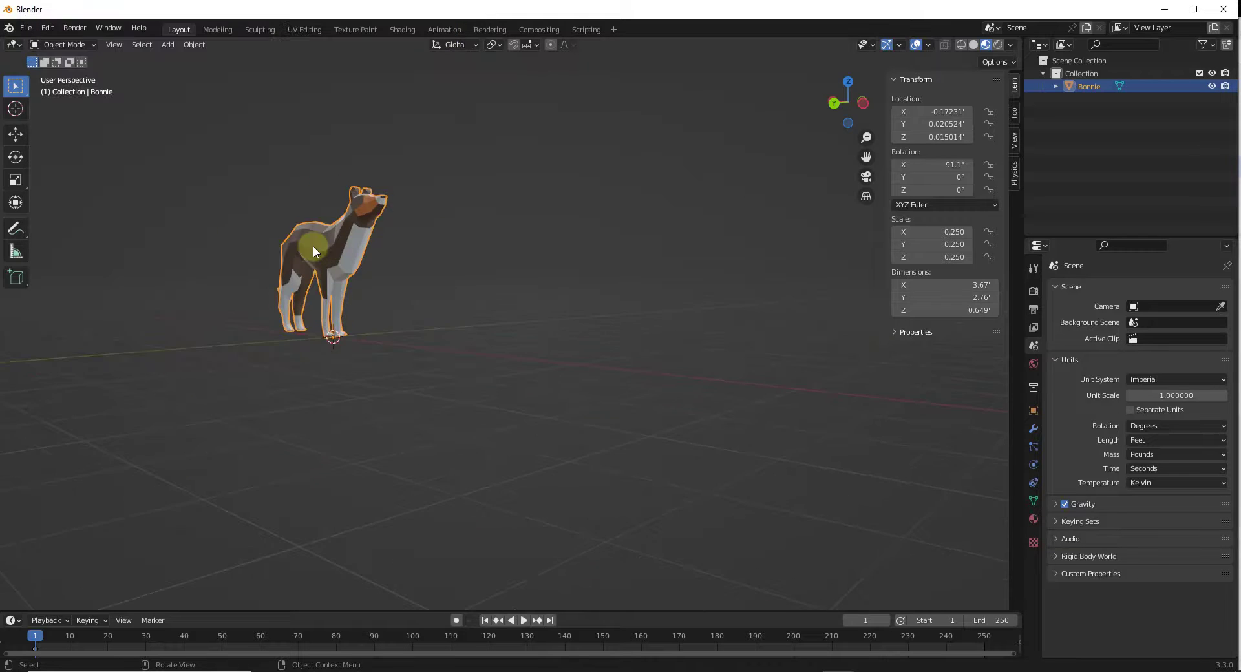
middle_drag(318, 246, 490, 295)
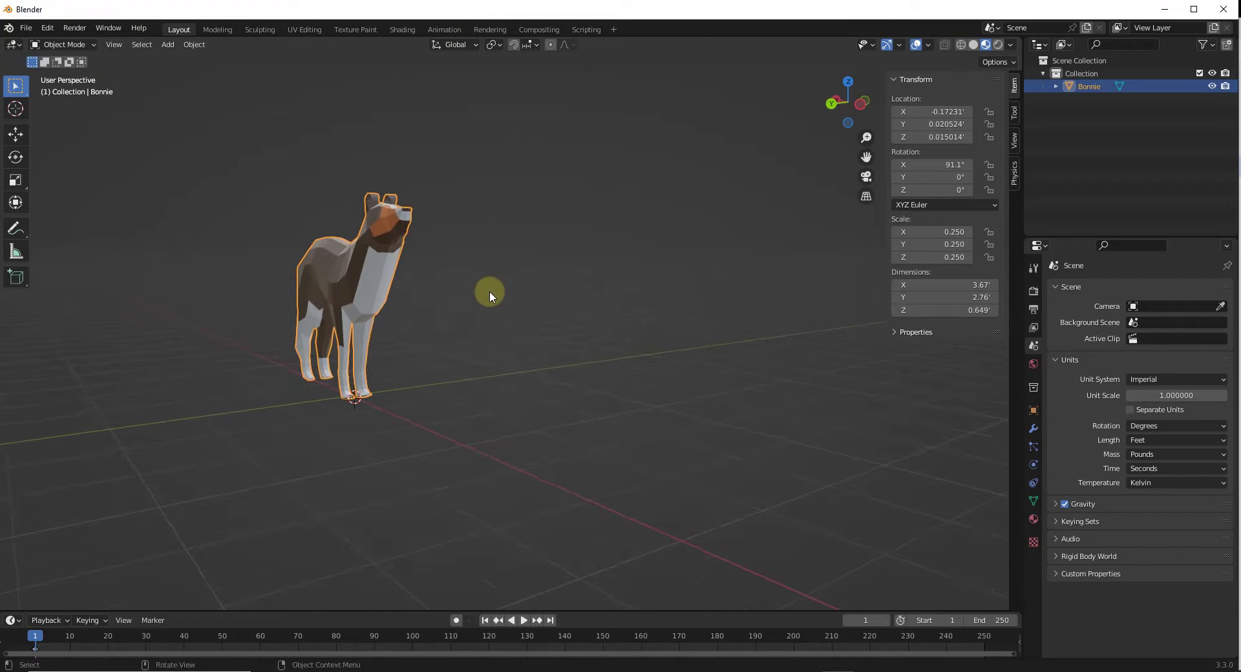
key(shift+a)
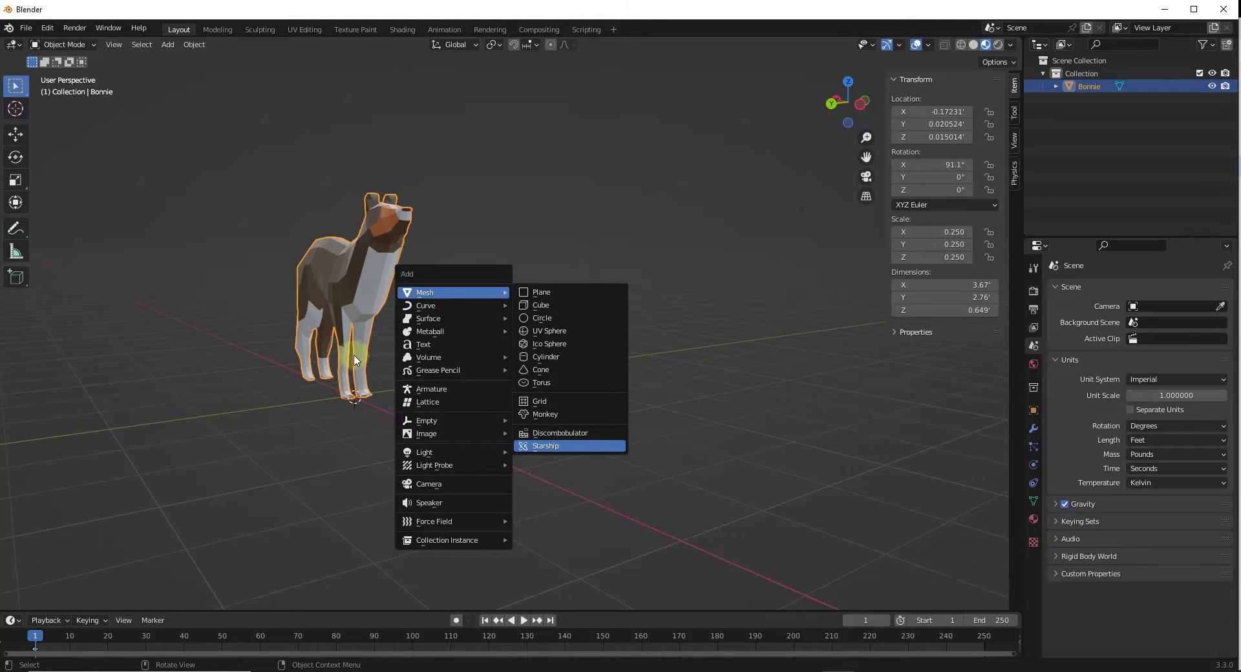
key(Return)
scroll(457, 357, down, 8)
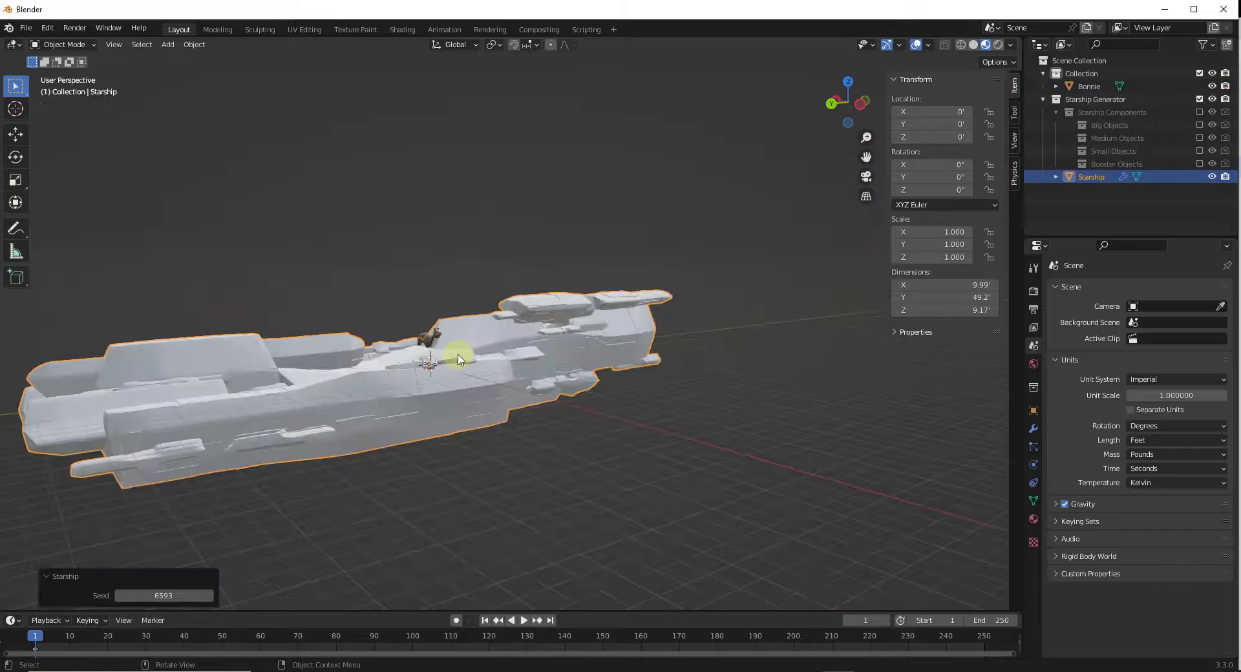
Move the new starship along the Y axis to -39.955 ft.
key(g)
key(x)
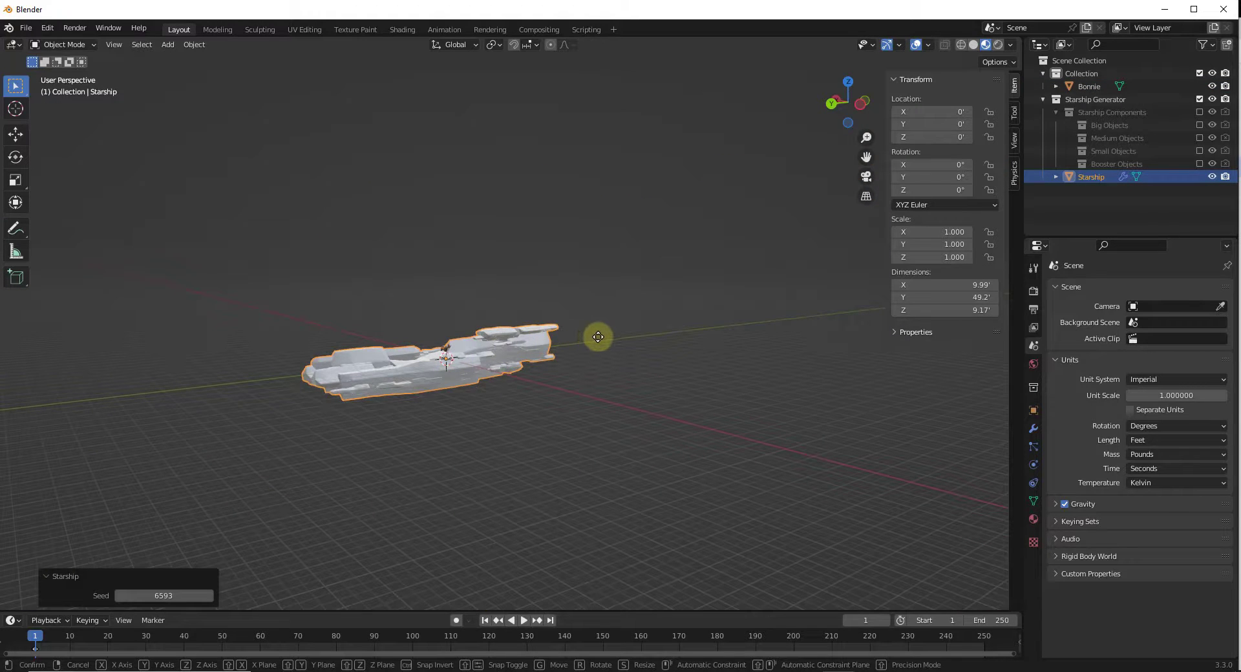
key(y)
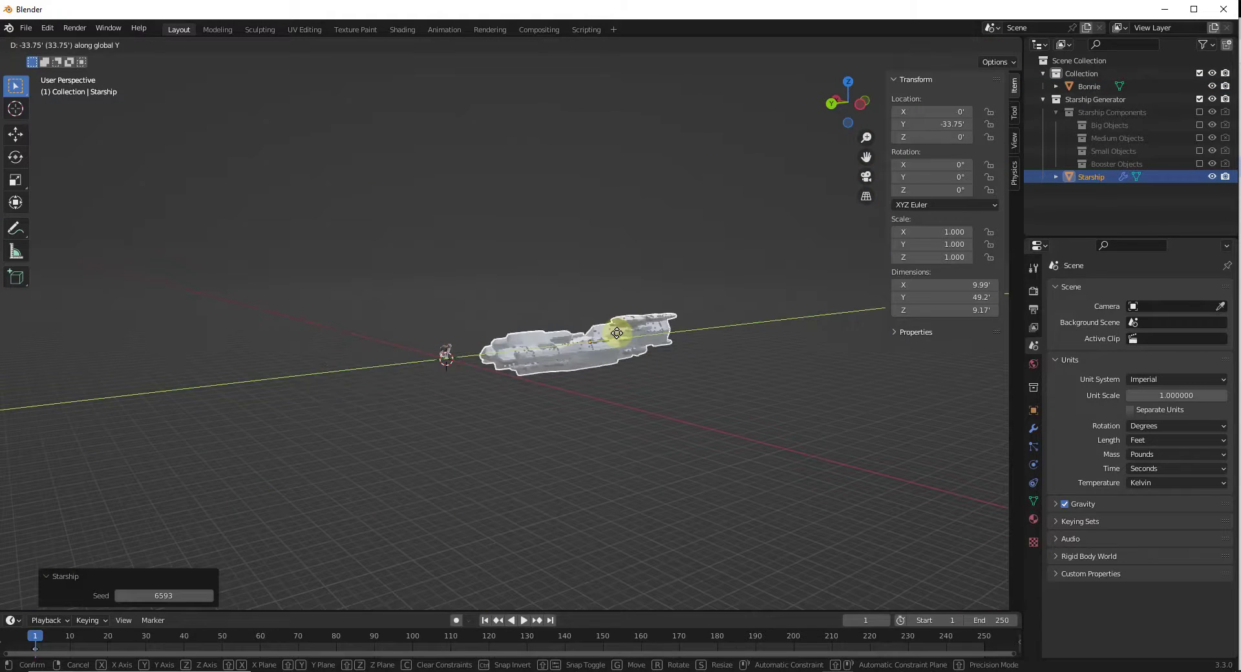
click(667, 336)
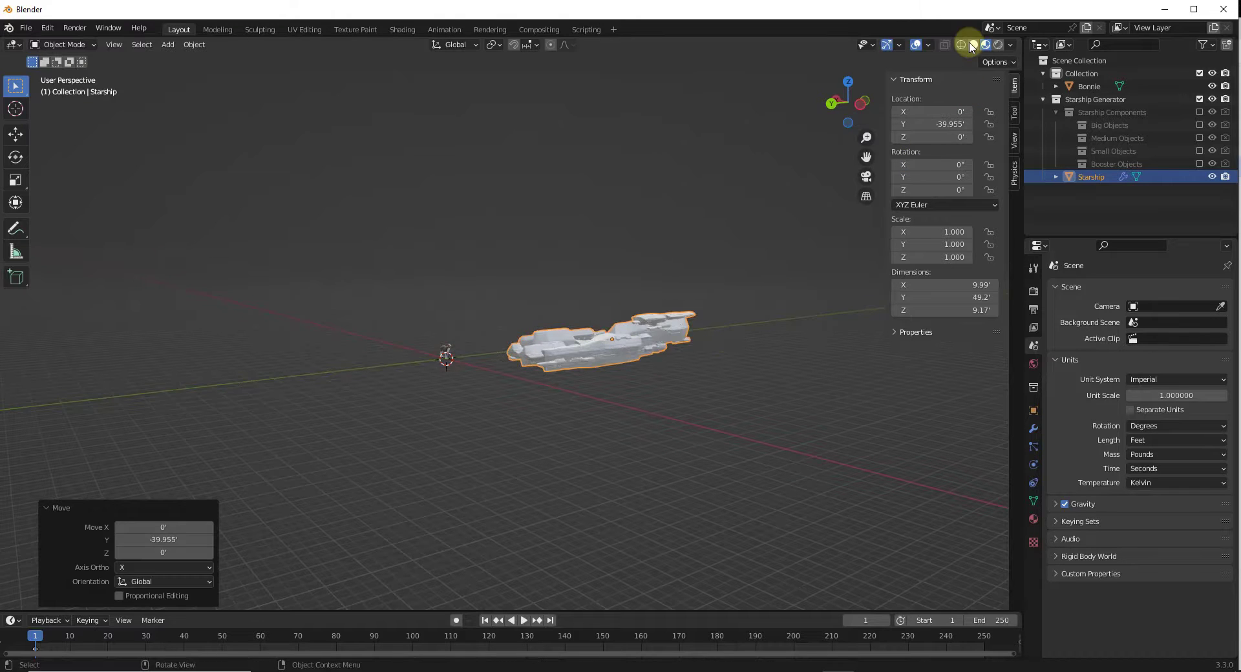
Step the modifier's Seed through several designs, then set it to 10000000.
scroll(670, 336, up, 5)
scroll(532, 365, down, 3)
middle_drag(435, 343, 543, 349)
click(1033, 428)
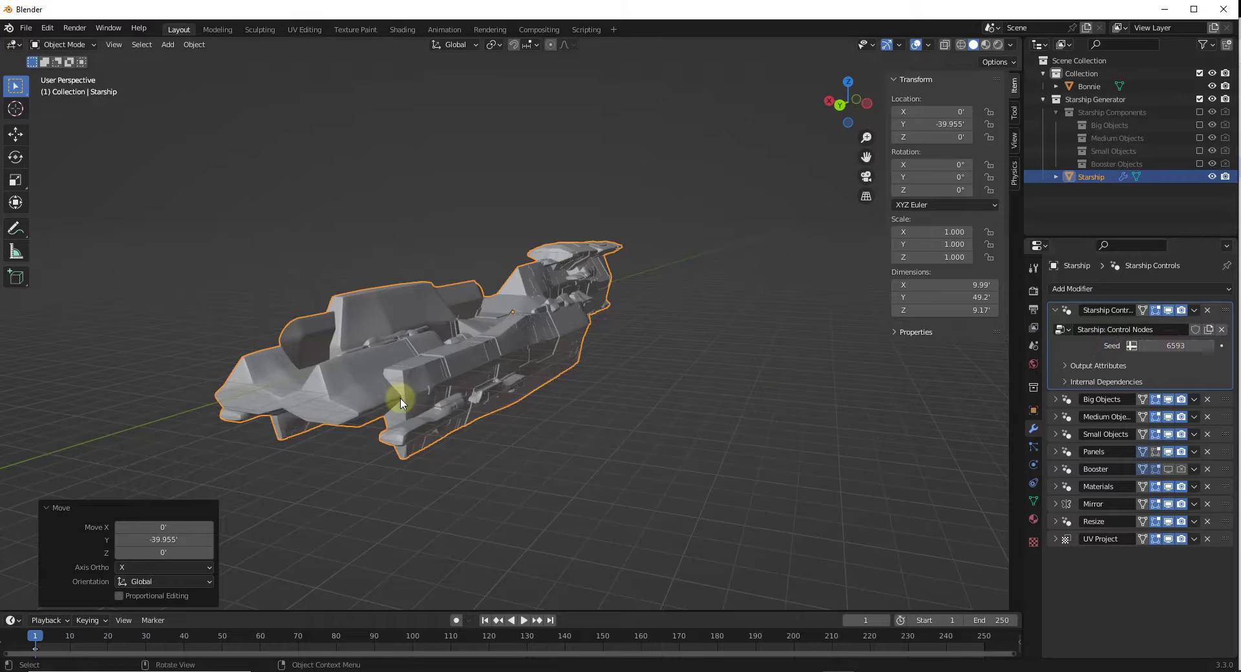
mouse_move(396, 388)
middle_down()
mouse_move(541, 405)
mouse_move(396, 409)
mouse_move(382, 393)
middle_up()
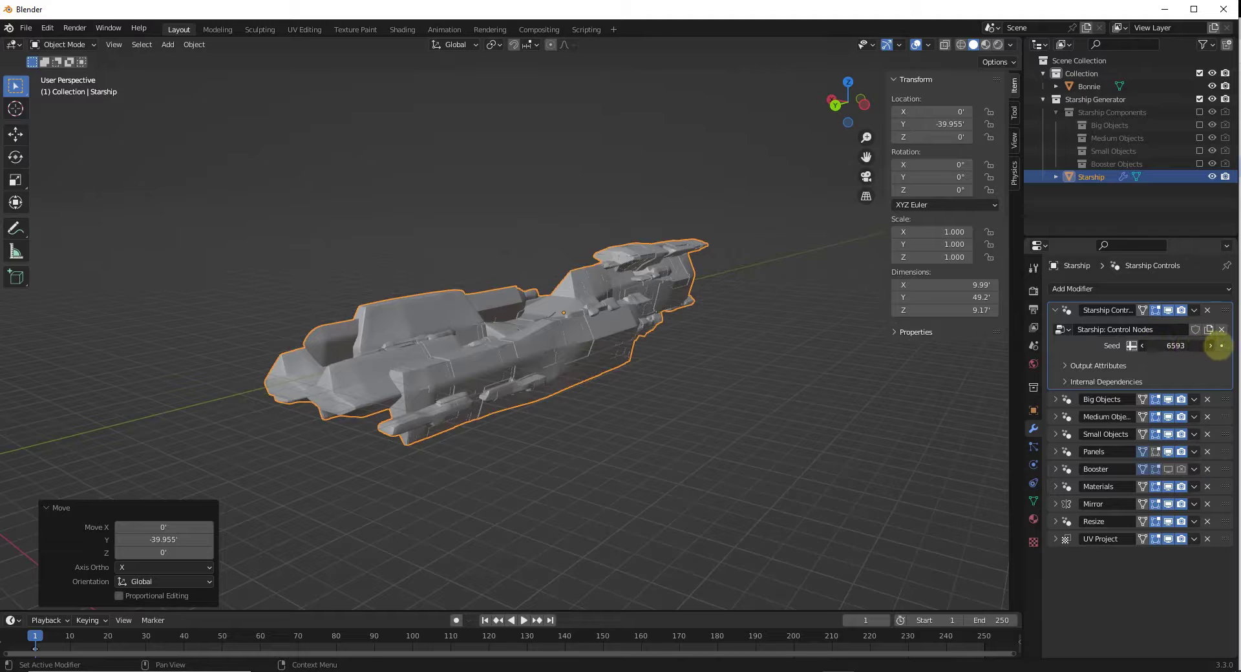
click(1212, 346)
click(1212, 346)
click(1212, 346)
click(1212, 346)
click(1212, 346)
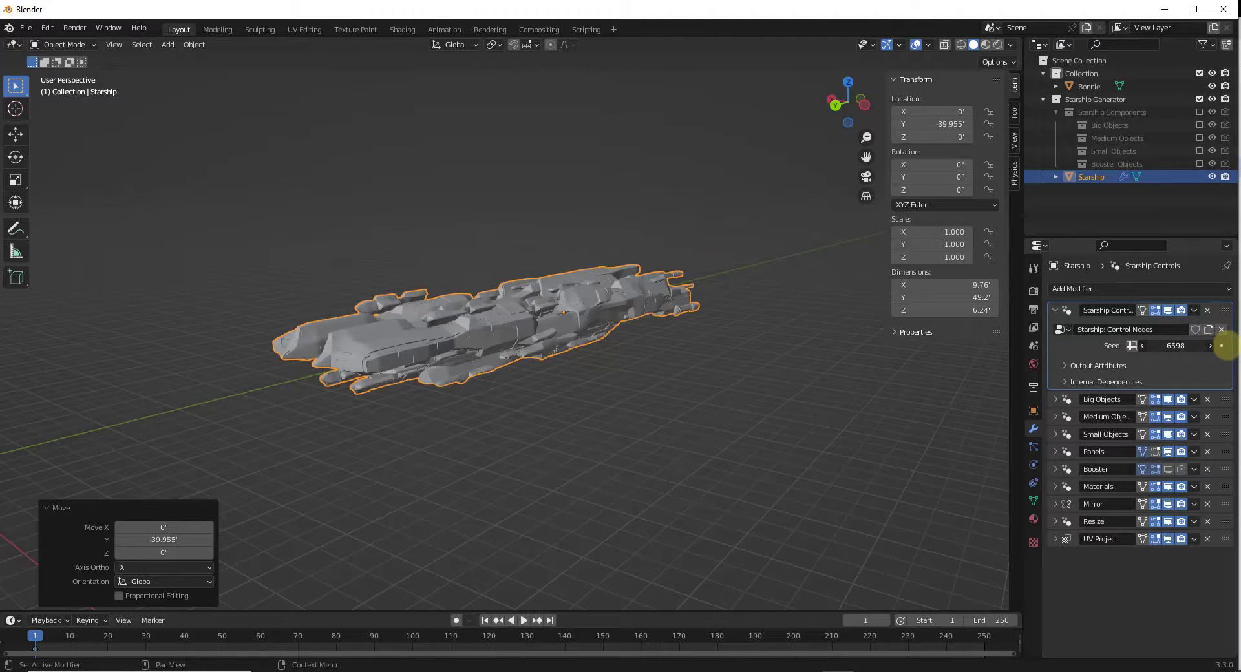
drag(1222, 346, 1234, 346)
middle_drag(324, 346, 799, 269)
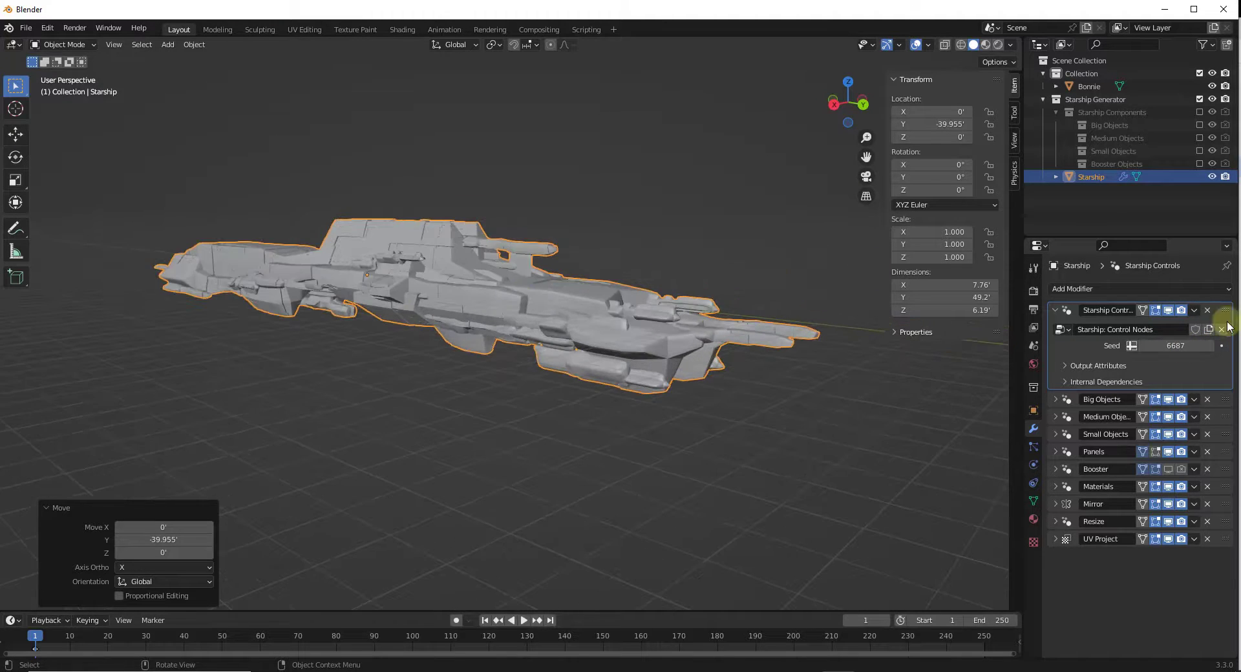
click(1167, 345)
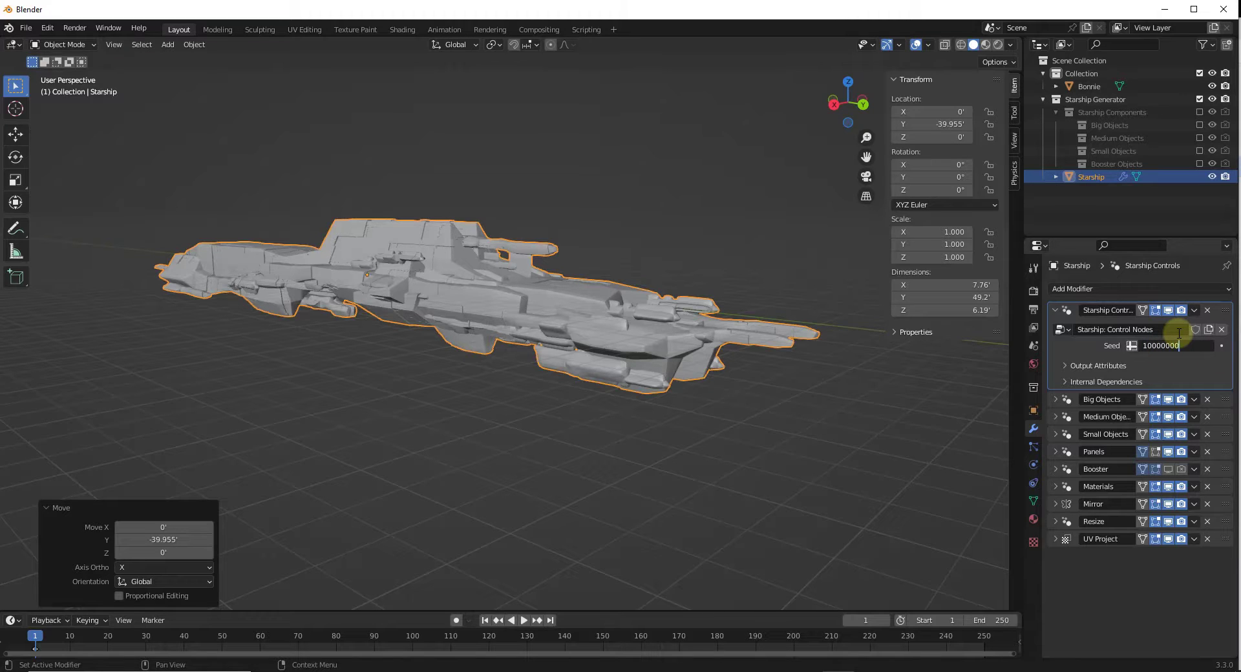
key(Return)
middle_drag(619, 310, 715, 250)
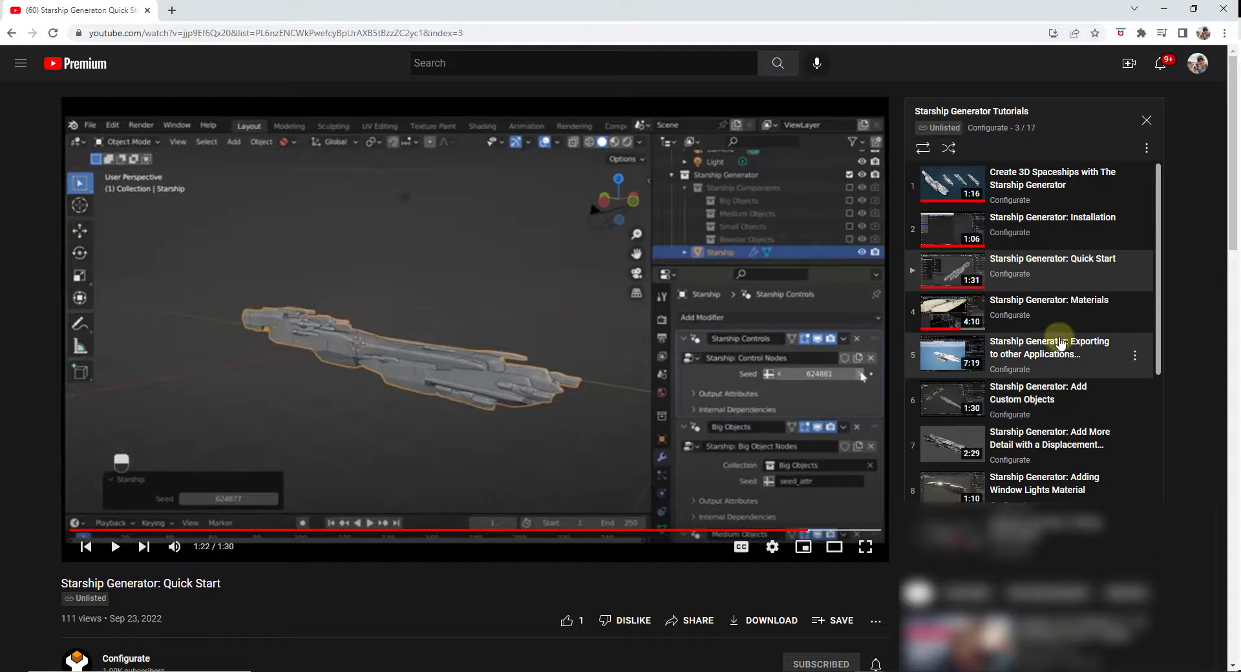
scroll(1063, 349, down, 3)
scroll(1065, 358, down, 3)
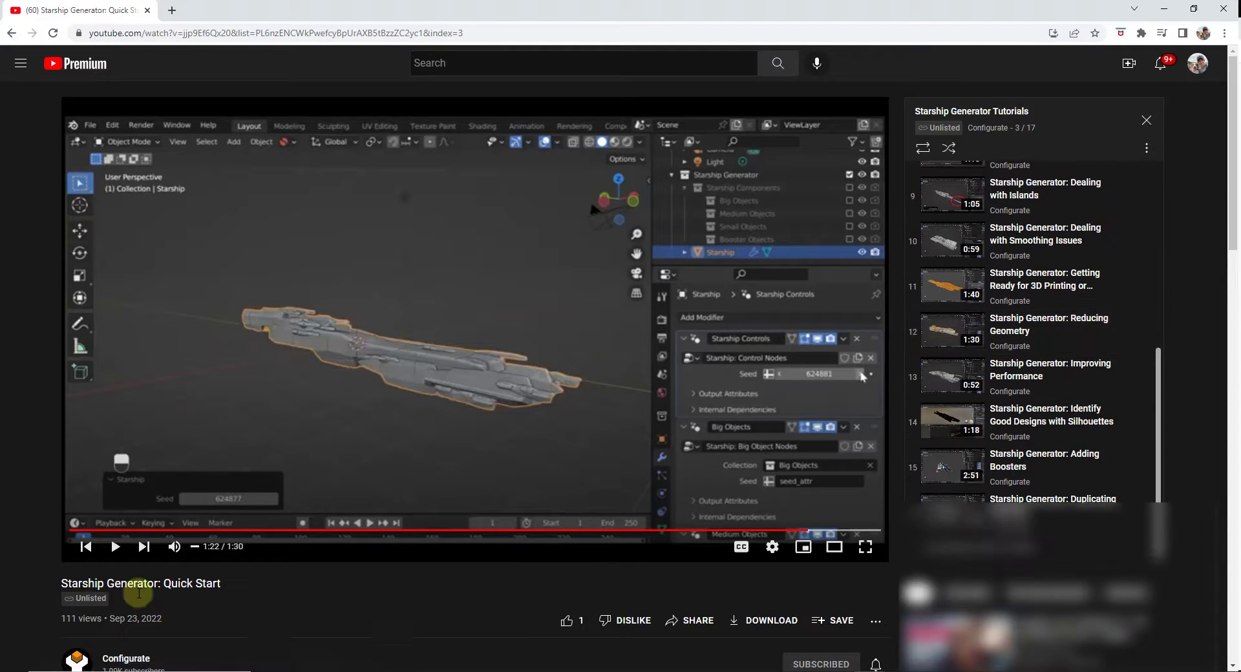
scroll(123, 549, down, 1)
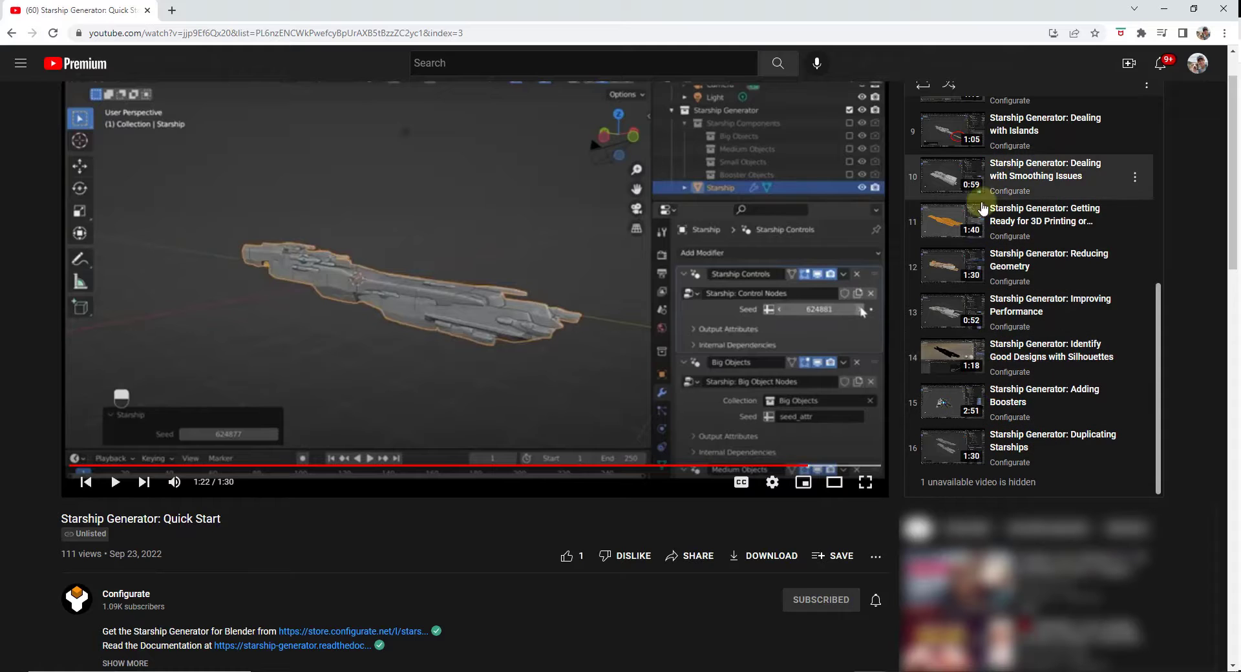
scroll(1012, 337, up, 6)
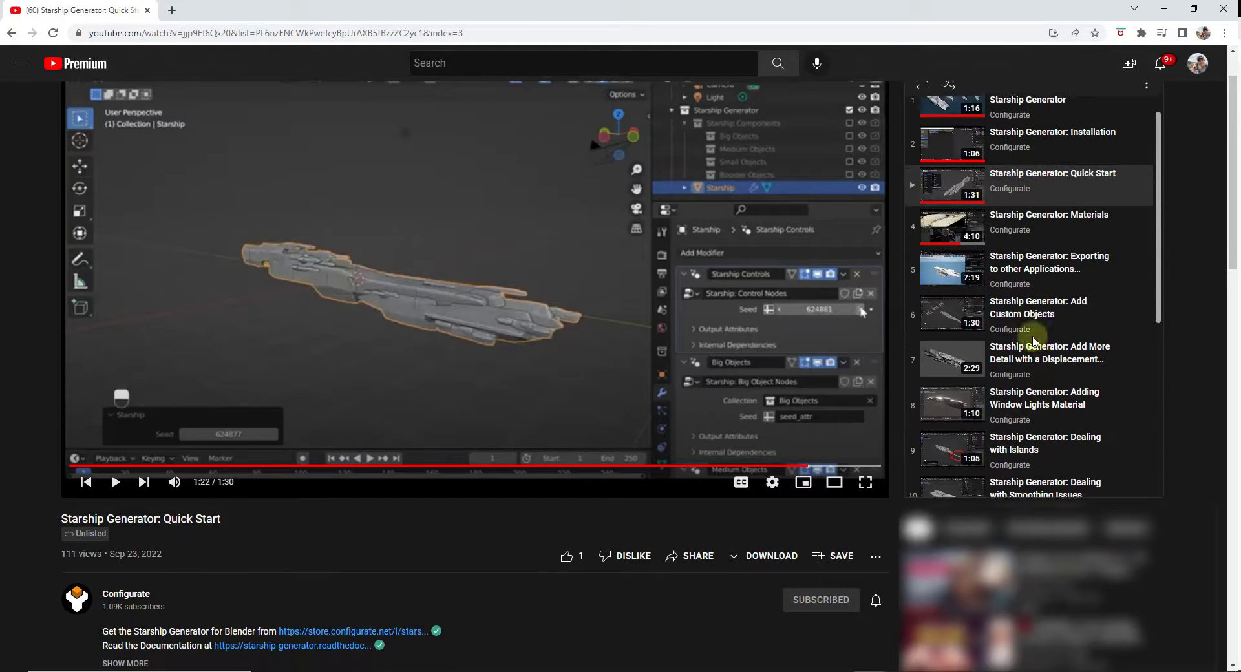
scroll(1045, 313, up, 1)
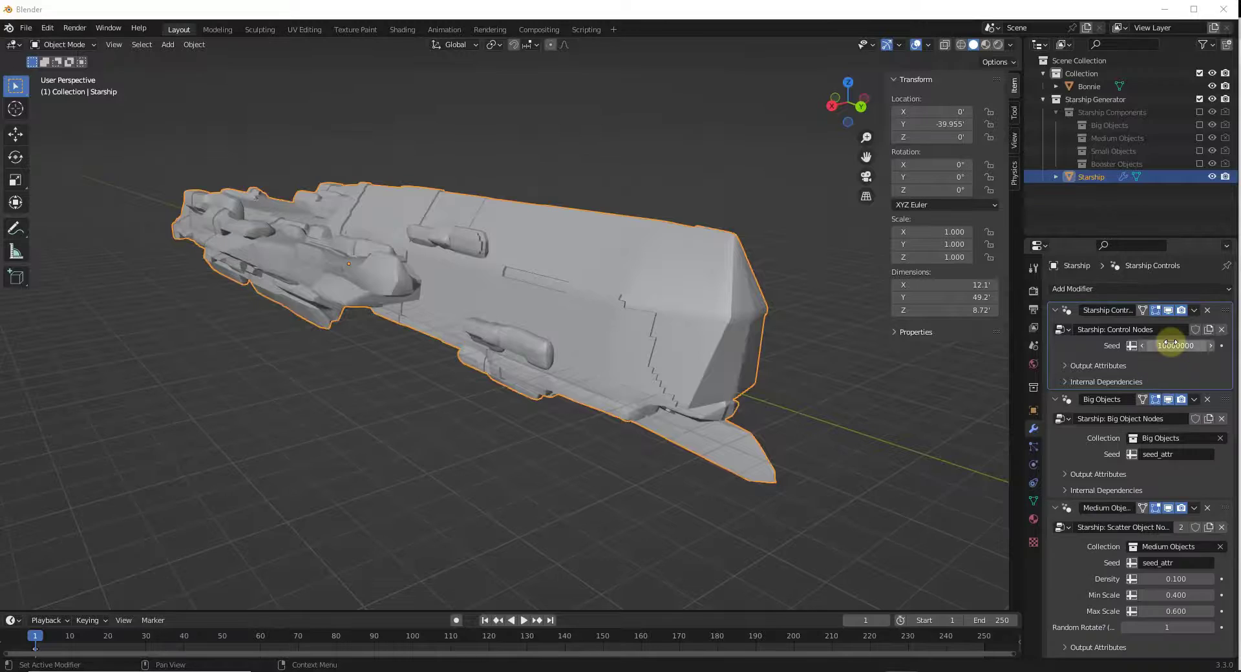
click(1170, 346)
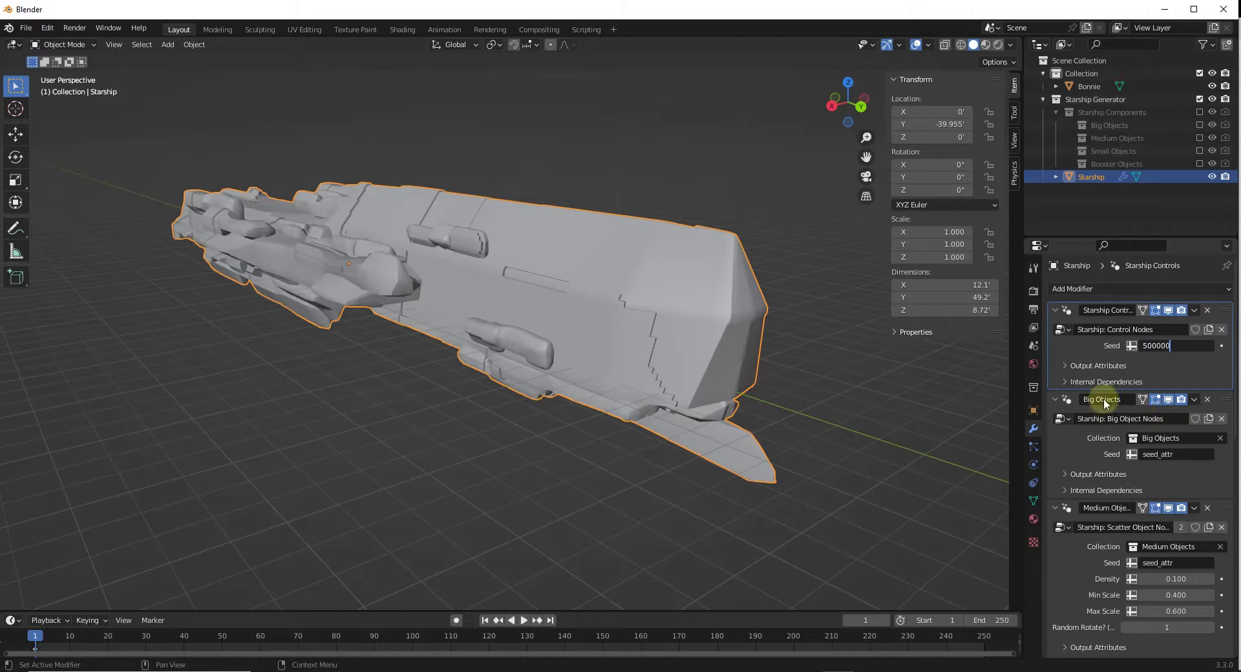
key(Return)
mouse_move(614, 305)
middle_down()
mouse_move(547, 317)
mouse_move(614, 314)
middle_up()
scroll(1109, 379, down, 2)
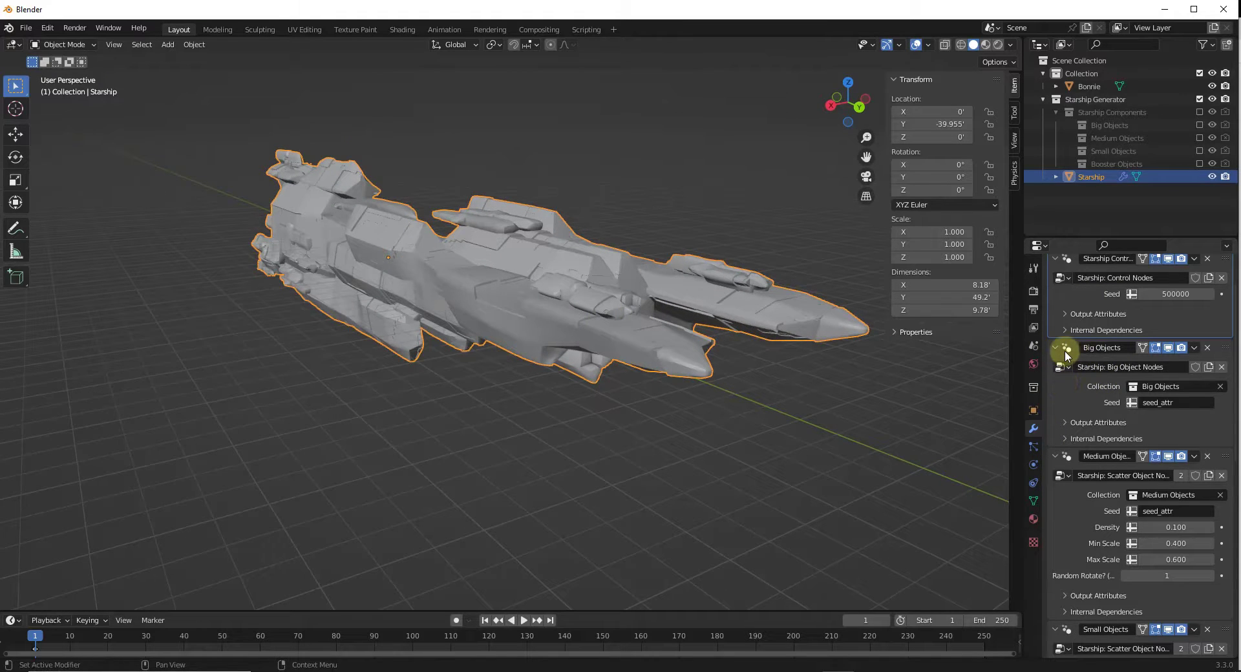
scroll(1075, 405, down, 2)
scroll(1074, 405, down, 3)
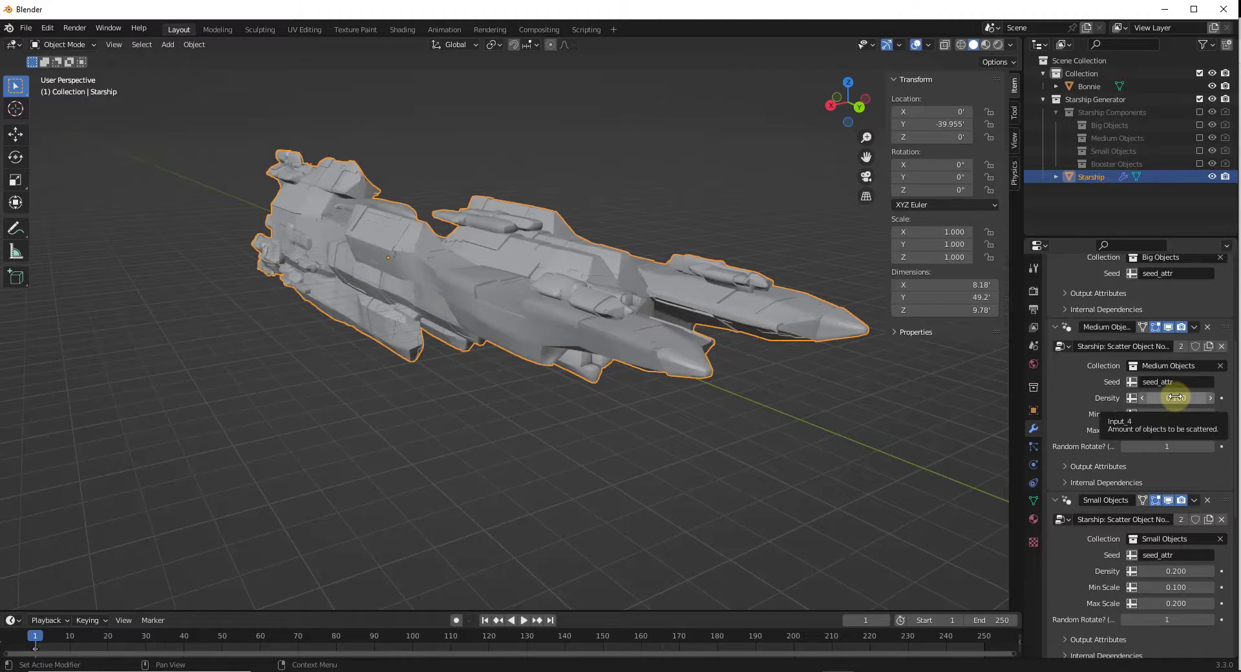
click(1200, 111)
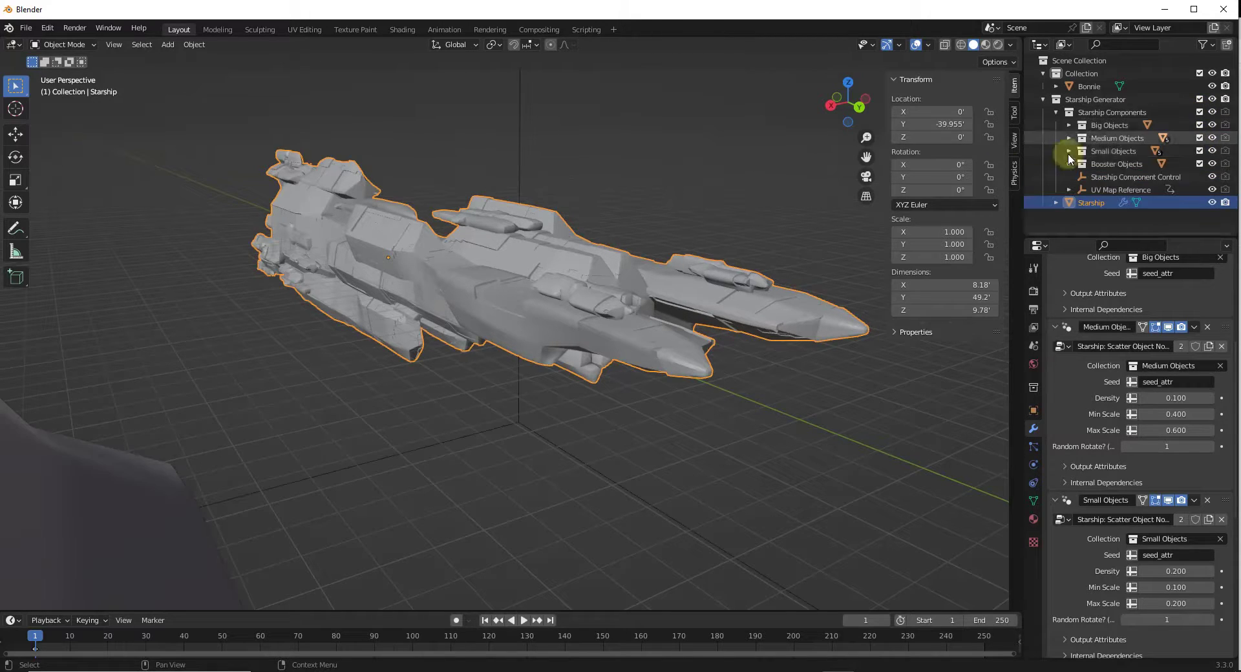
middle_drag(565, 265, 673, 310)
scroll(506, 141, up, 3)
scroll(460, 160, up, 5)
scroll(479, 216, down, 3)
click(1109, 139)
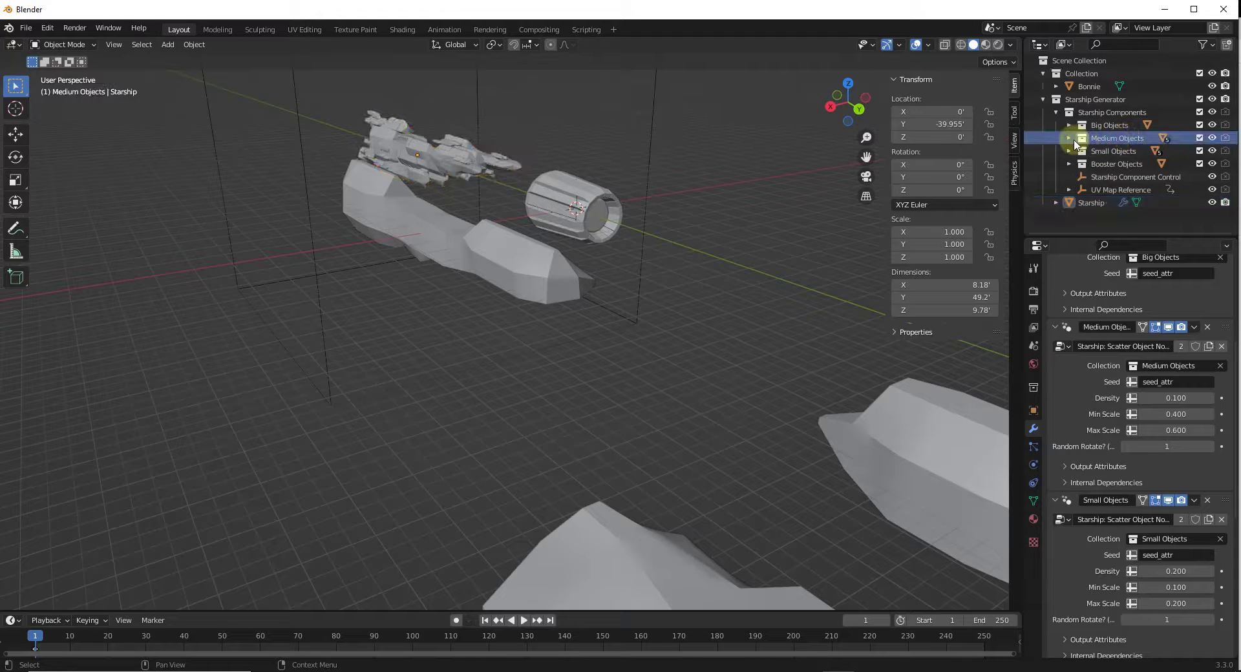
click(1069, 138)
click(1125, 151)
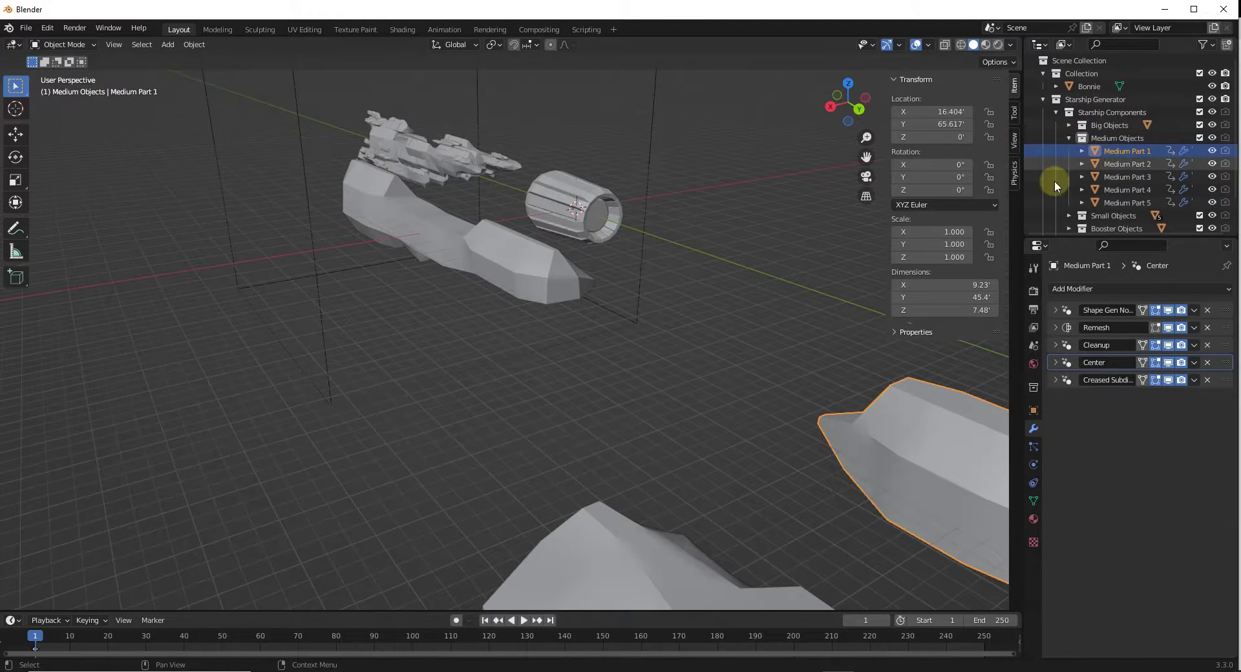
scroll(504, 241, down, 4)
Hide the Starship Components collection and select the Starship to show its modifiers.
click(1199, 111)
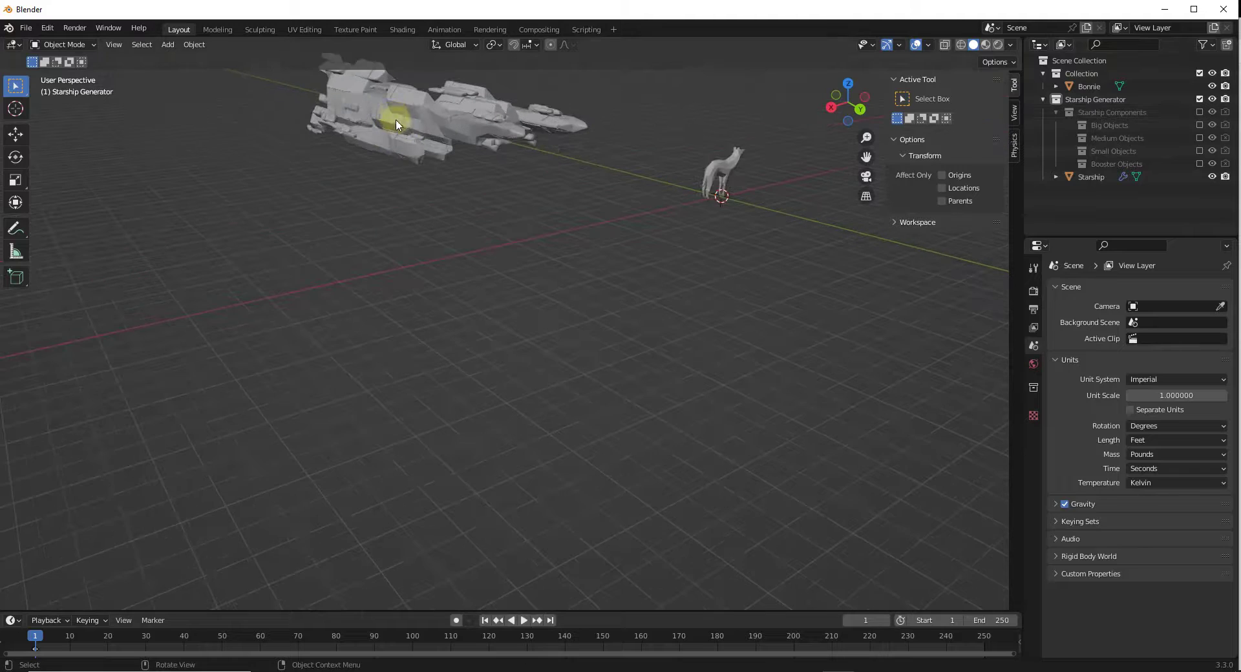
click(398, 119)
middle_drag(416, 370, 653, 299)
scroll(1093, 440, down, 8)
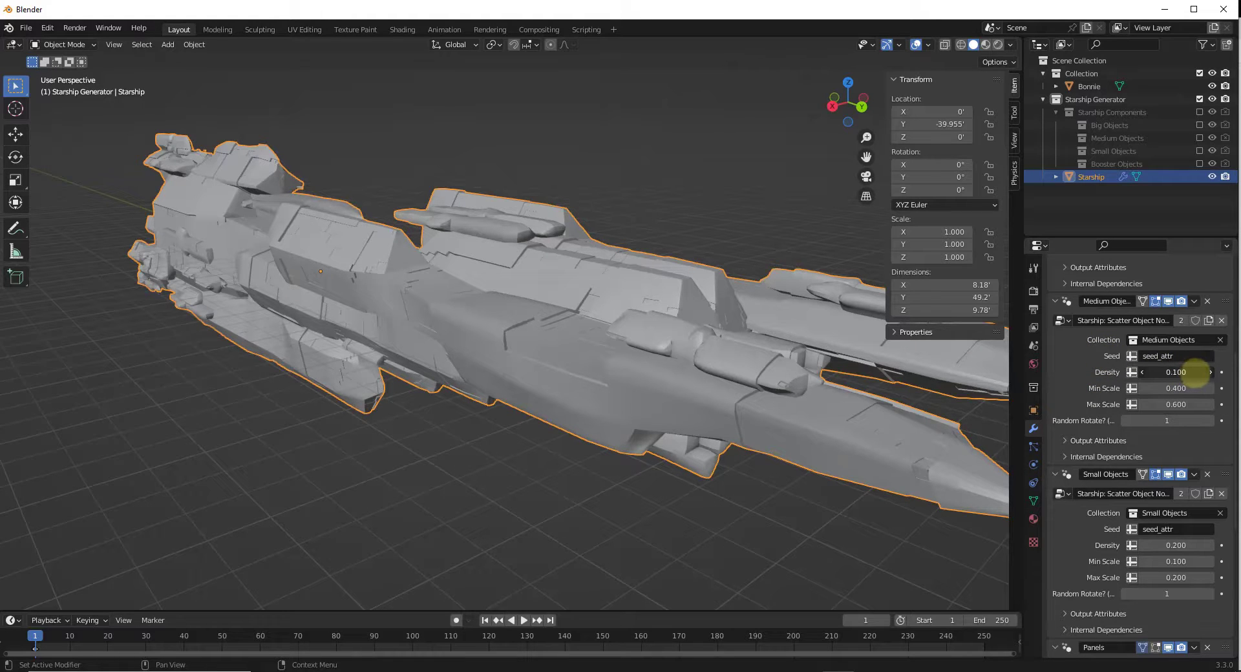
Set the Medium Objects scatter Density to 0.500 and Min Scale to 0.100.
drag(1196, 373, 1197, 373)
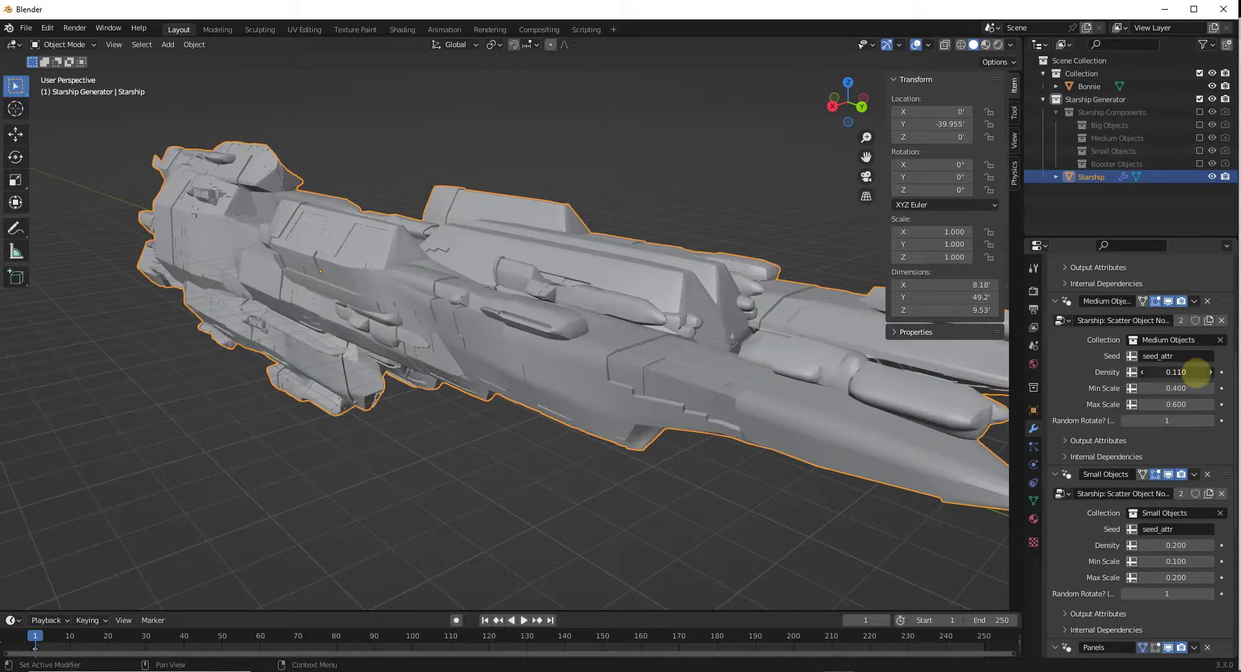
click(1211, 372)
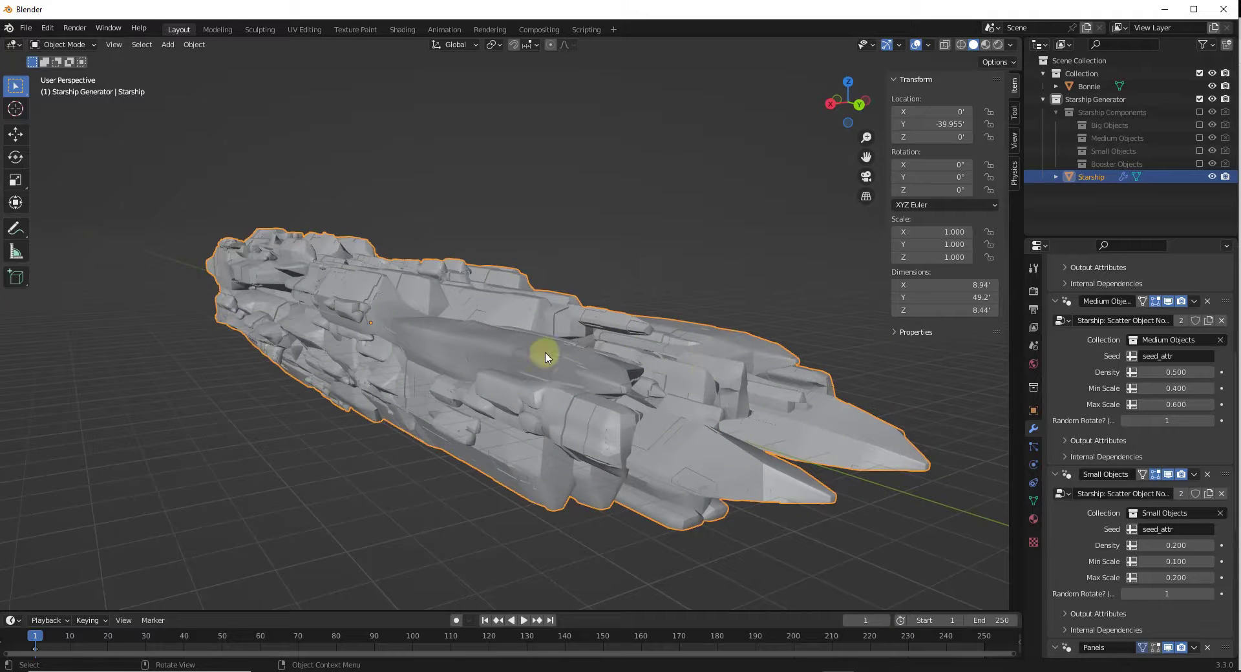
middle_drag(739, 463, 824, 433)
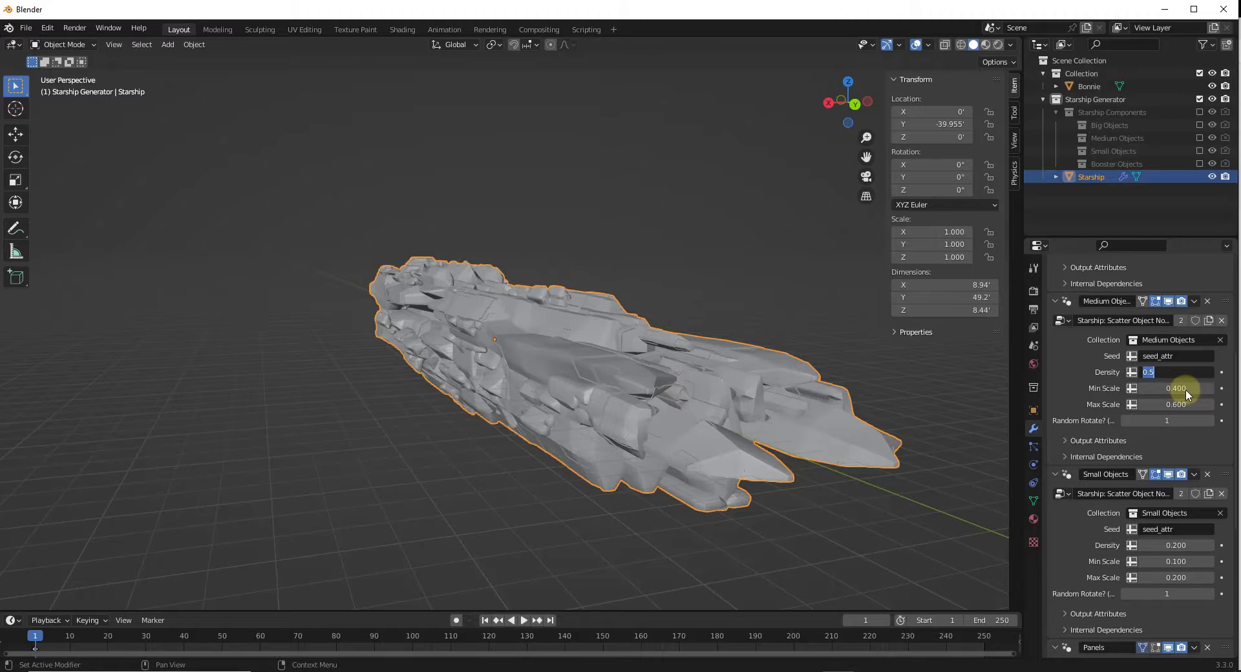
click(1186, 389)
text(.1)
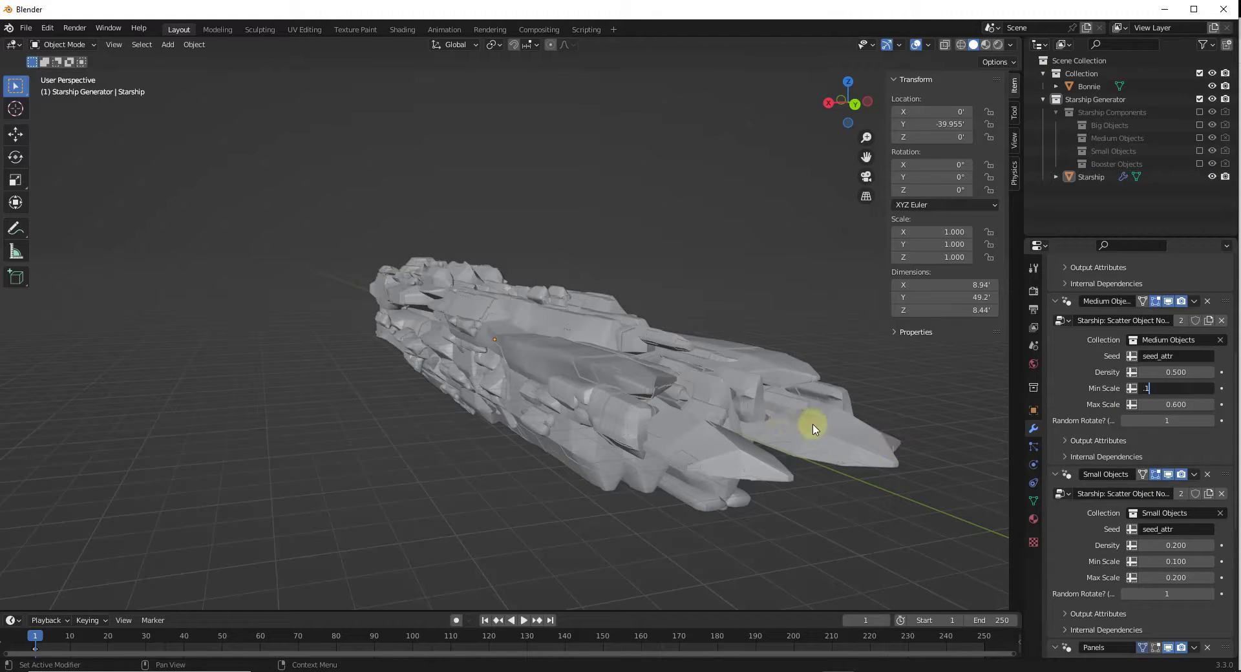
key(Return)
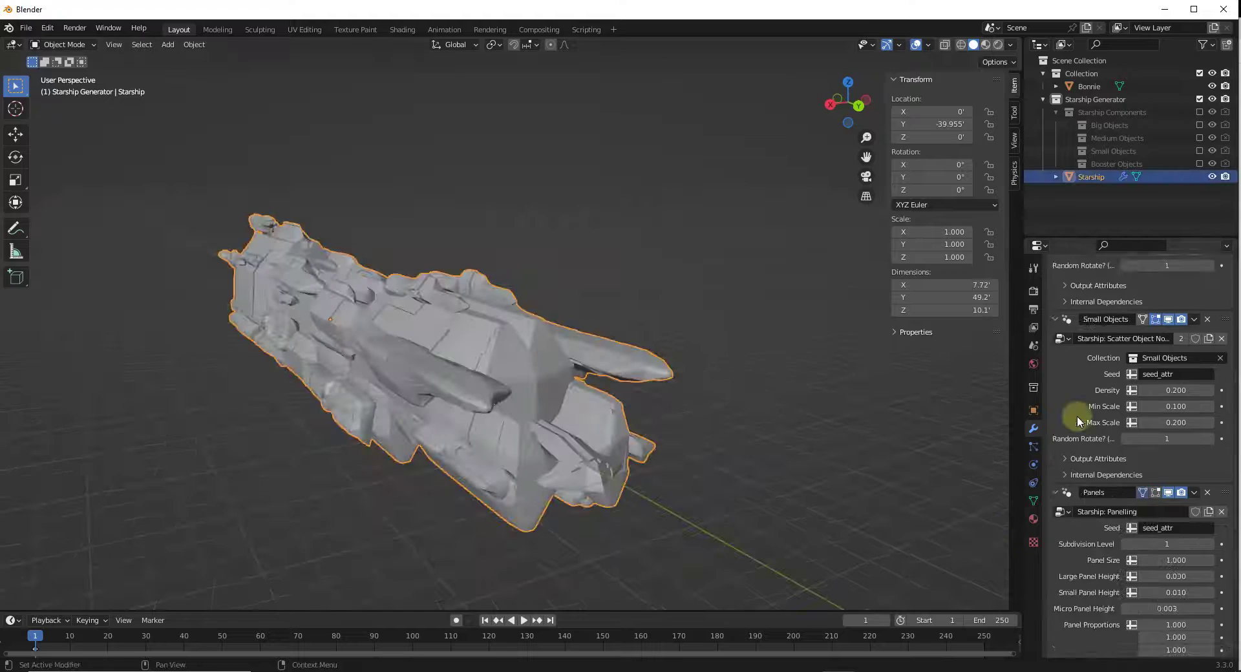
Raise the Panels modifier's Subdivision Level from 1 to 2 and inspect the finer top panels.
scroll(1077, 349, down, 10)
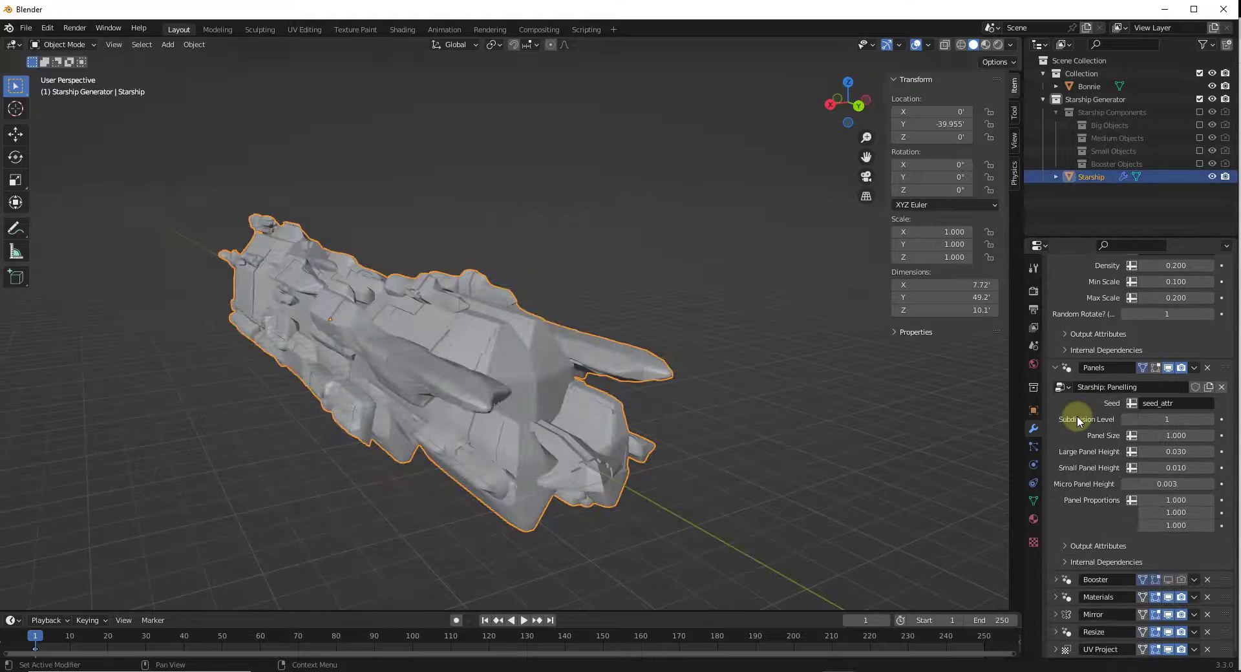
mouse_move(432, 427)
middle_down()
mouse_move(407, 407)
mouse_move(453, 413)
middle_up()
scroll(1088, 346, up, 5)
scroll(1165, 393, down, 5)
scroll(402, 361, up, 4)
middle_drag(413, 362, 402, 361)
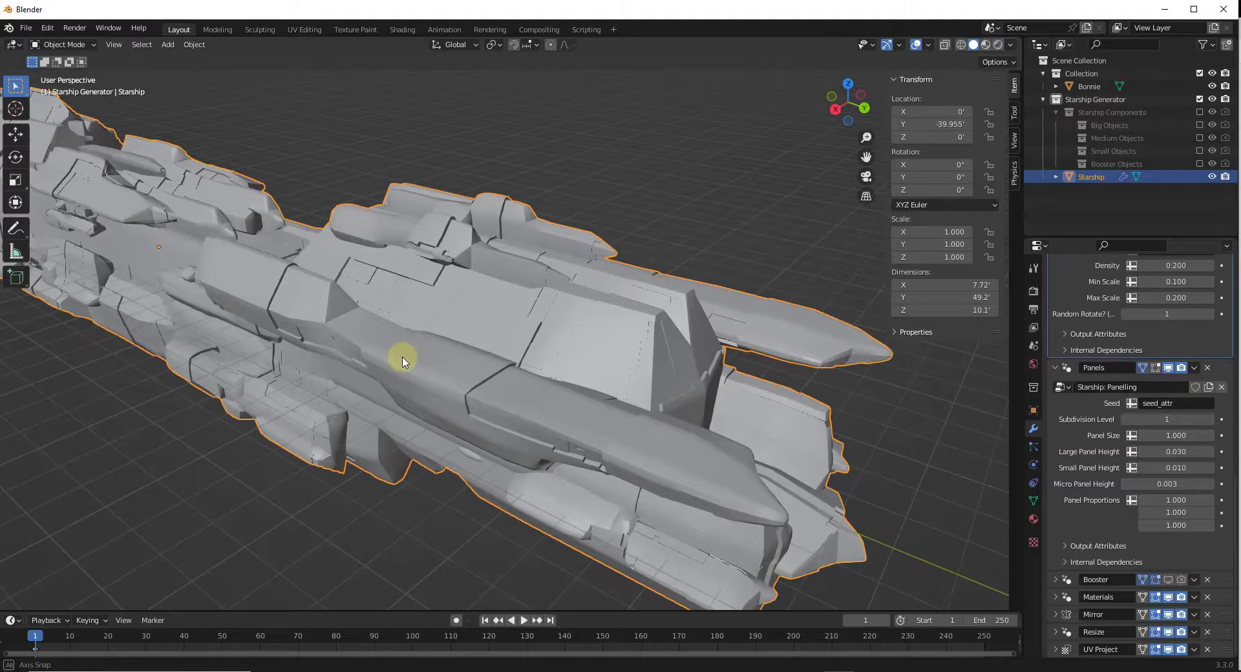
click(1210, 420)
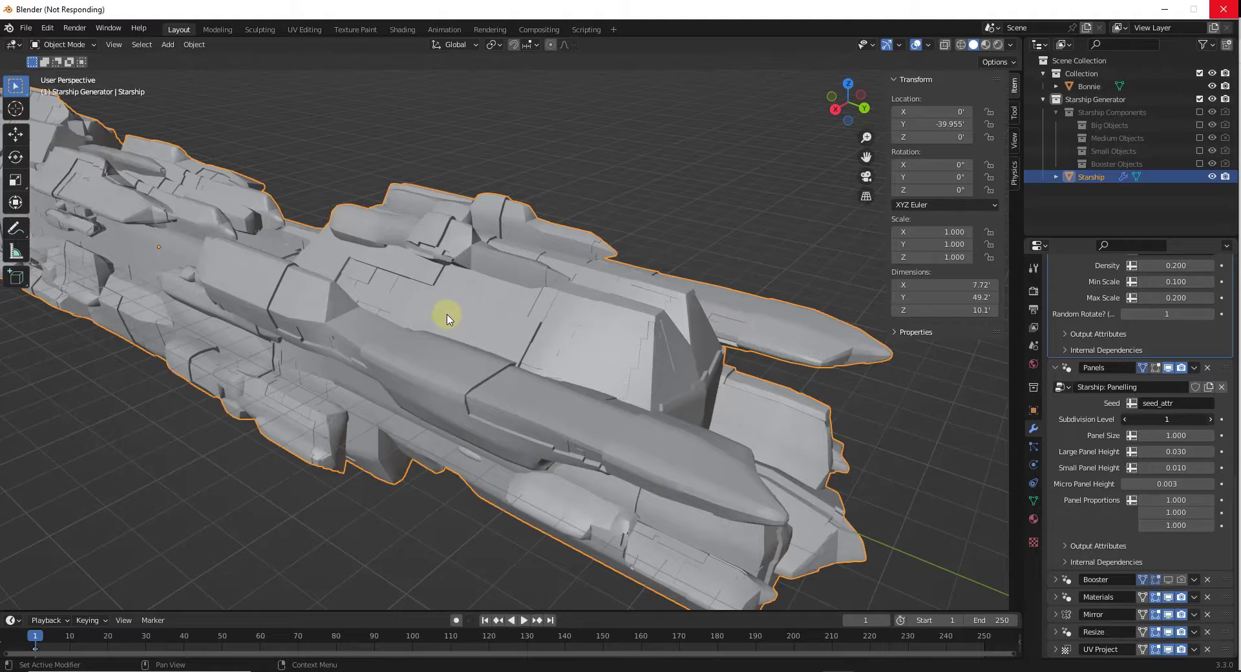
click(521, 338)
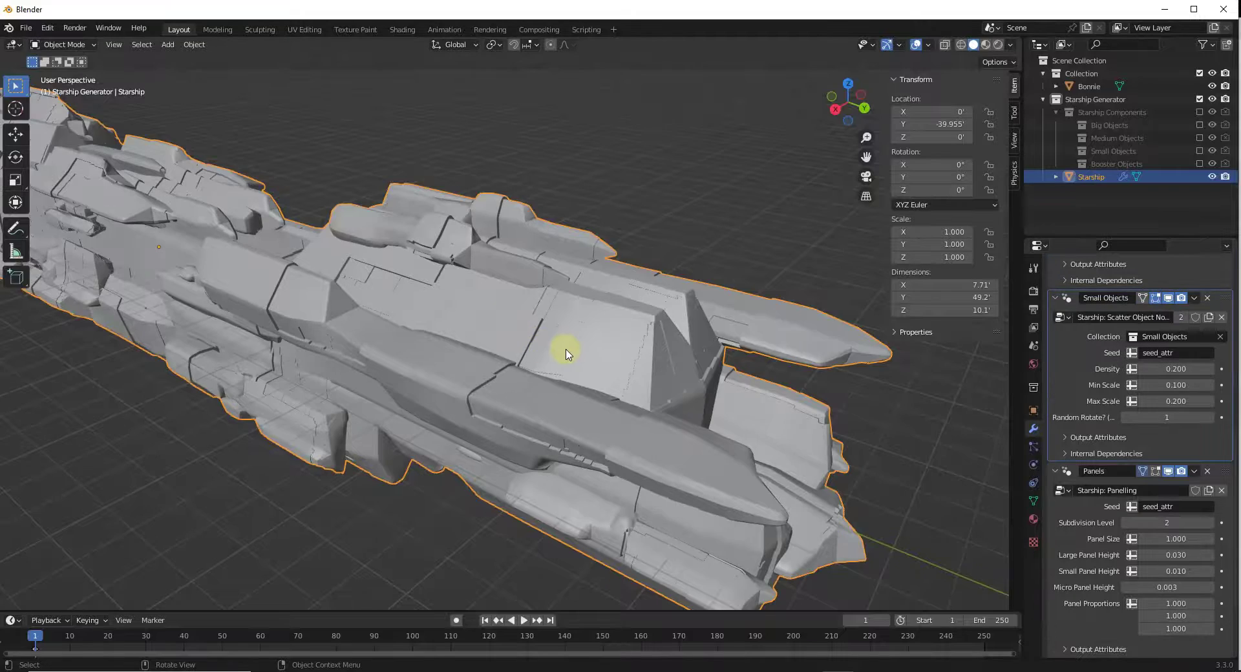
middle_drag(566, 354, 526, 332)
scroll(598, 335, up, 5)
scroll(598, 335, up, 3)
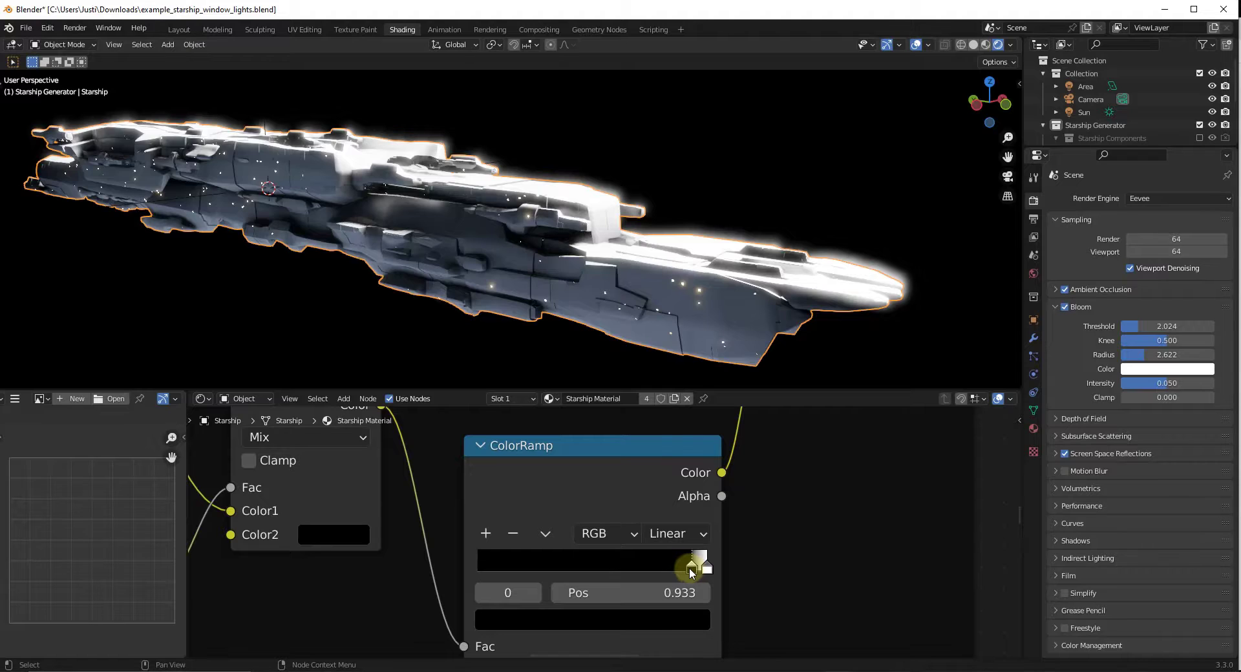
Move the window-light ColorRamp stop to 0.897, lighting many more hull windows.
mouse_move(690, 571)
mouse_down()
mouse_move(672, 571)
mouse_move(684, 572)
mouse_up()
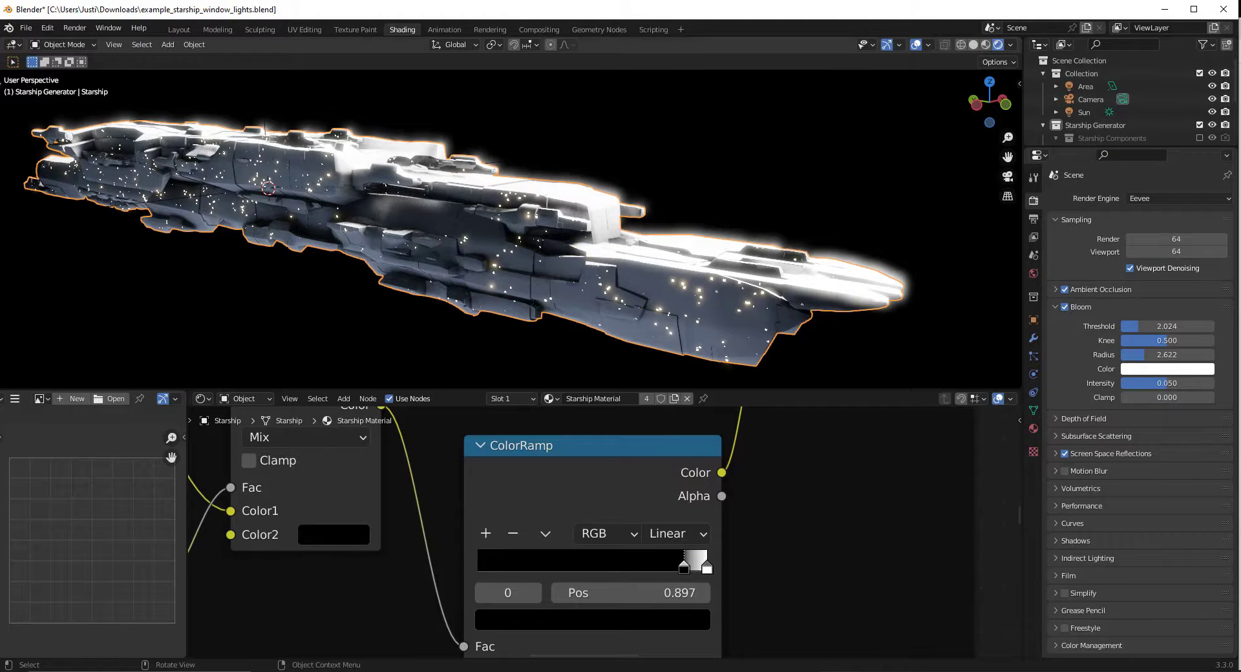
middle_drag(604, 256, 490, 244)
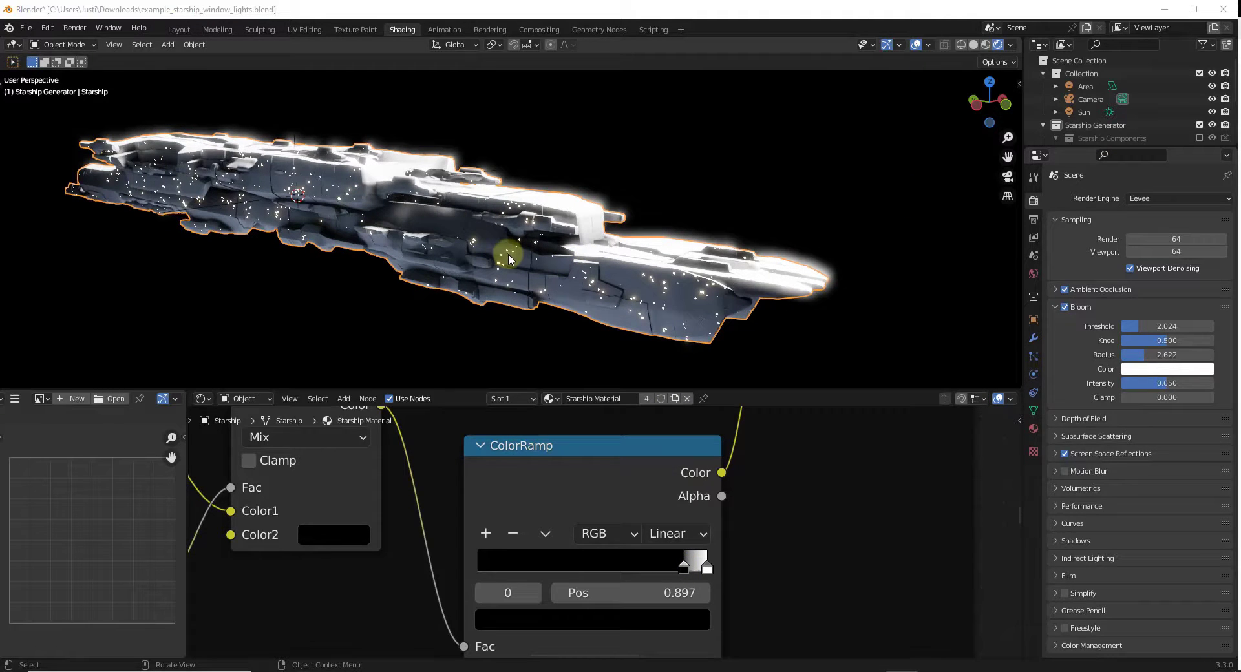
Apply all Starship Generator modifiers via the ship's right-click Starship Generator menu.
right_click(508, 254)
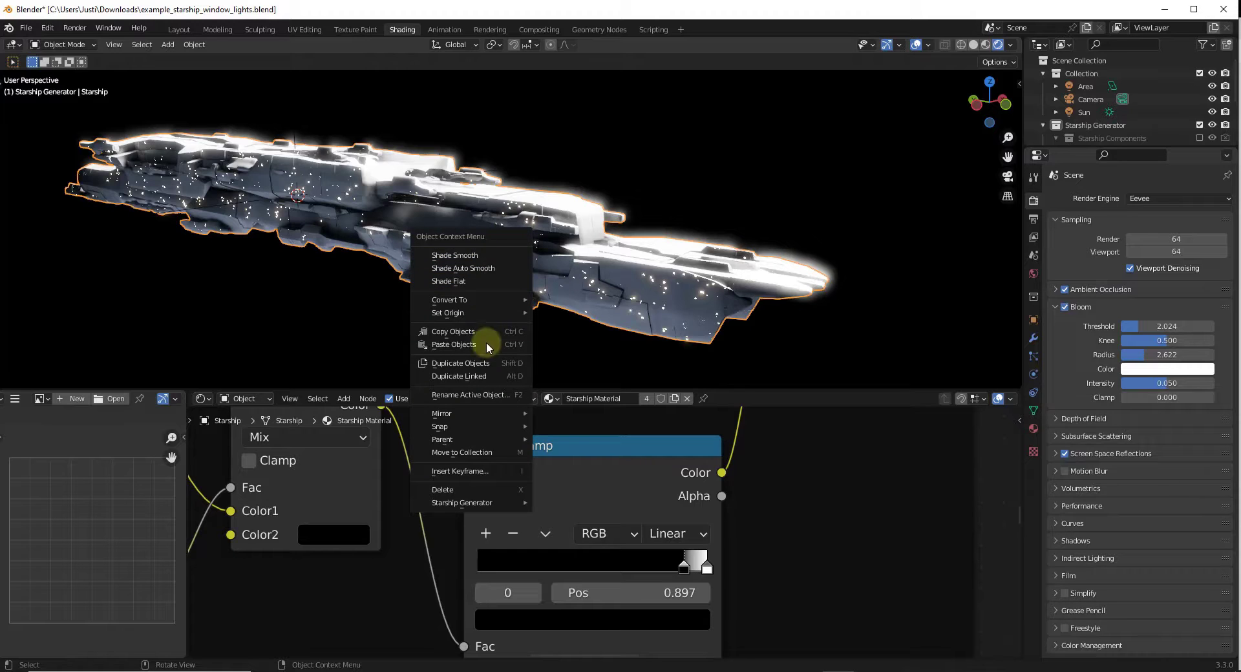
mouse_move(485, 503)
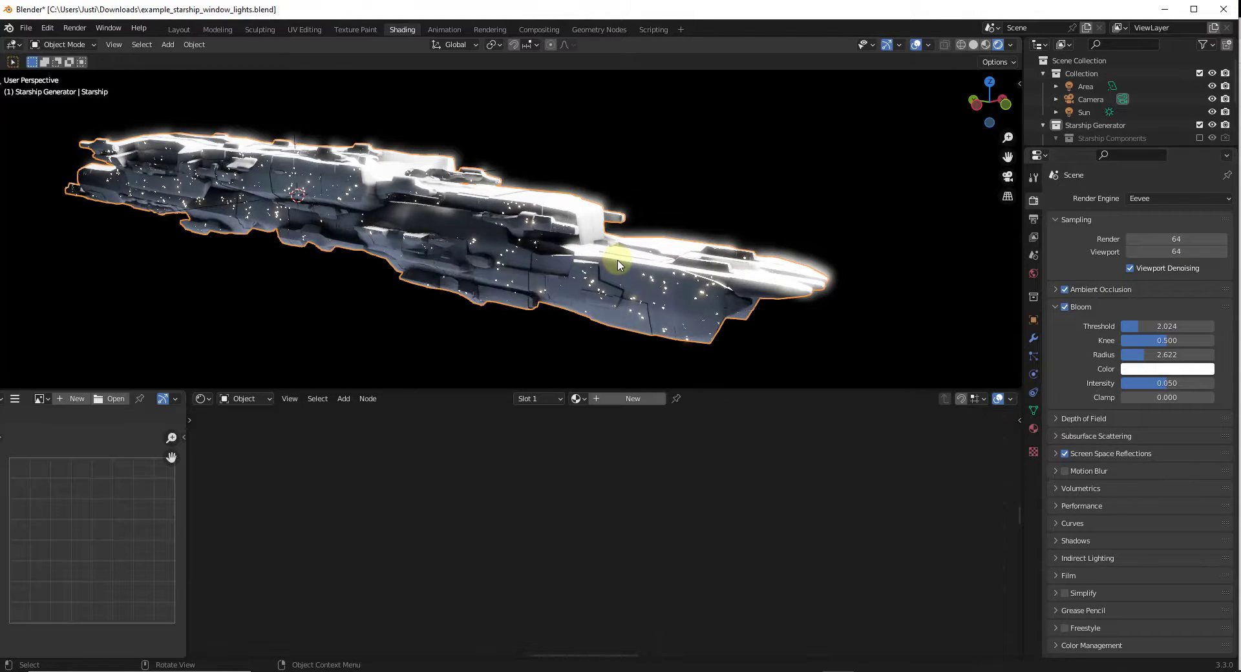
mouse_move(546, 255)
middle_down()
mouse_move(521, 253)
mouse_move(534, 254)
middle_up()
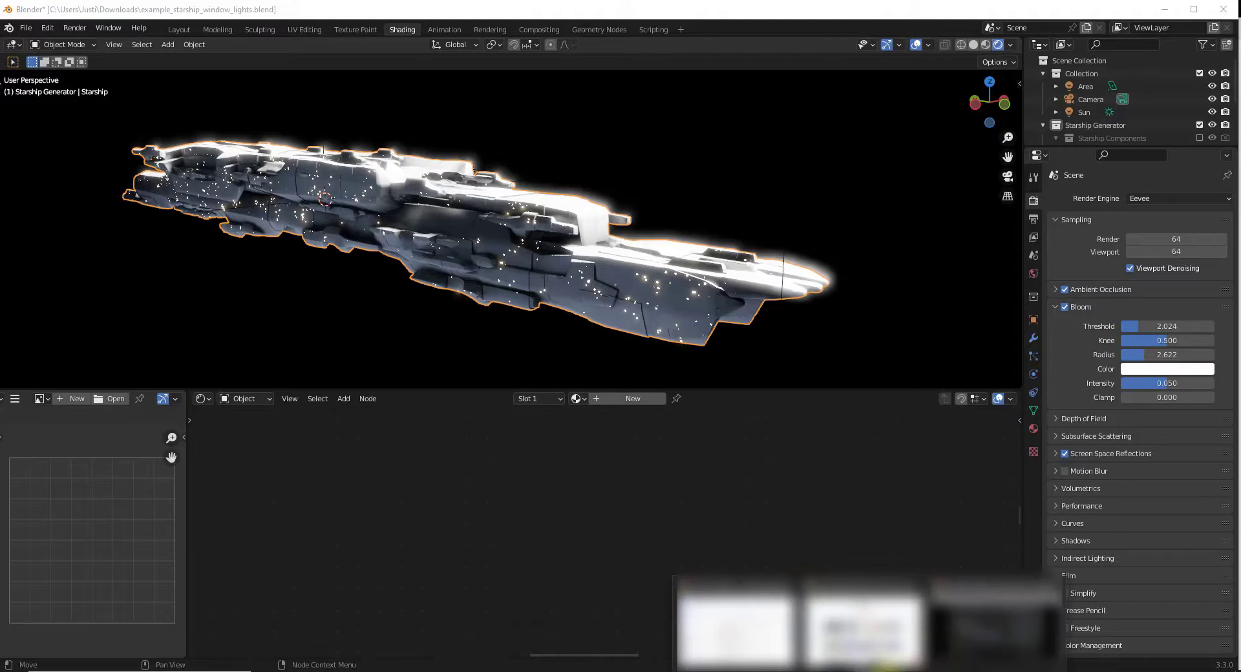
Restore Chrome to show the 'Exporting to other Applications' Starship Generator tutorial.
click(1080, 634)
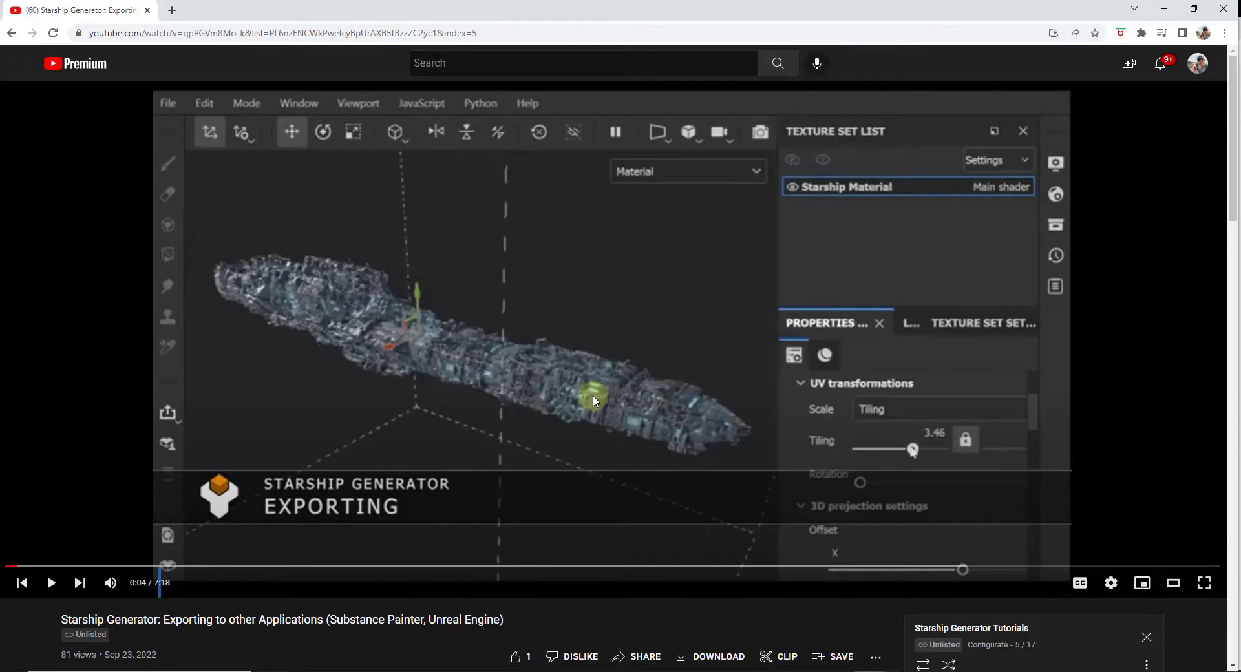
click(1164, 9)
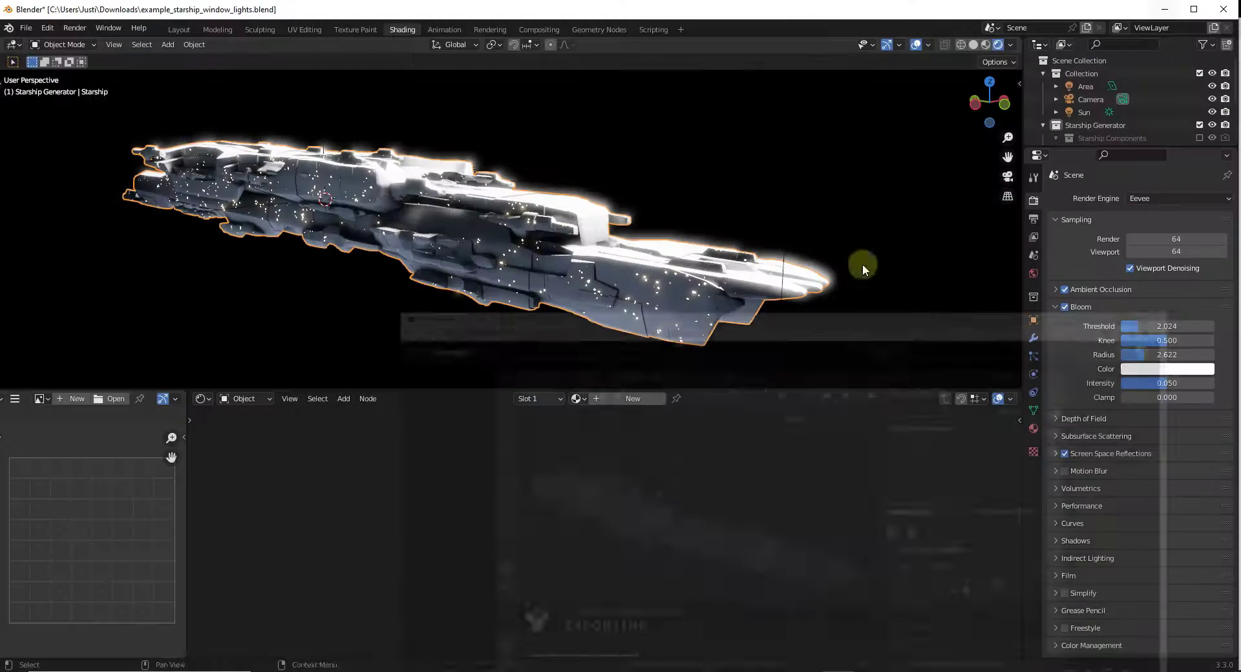
scroll(506, 530, down, 2)
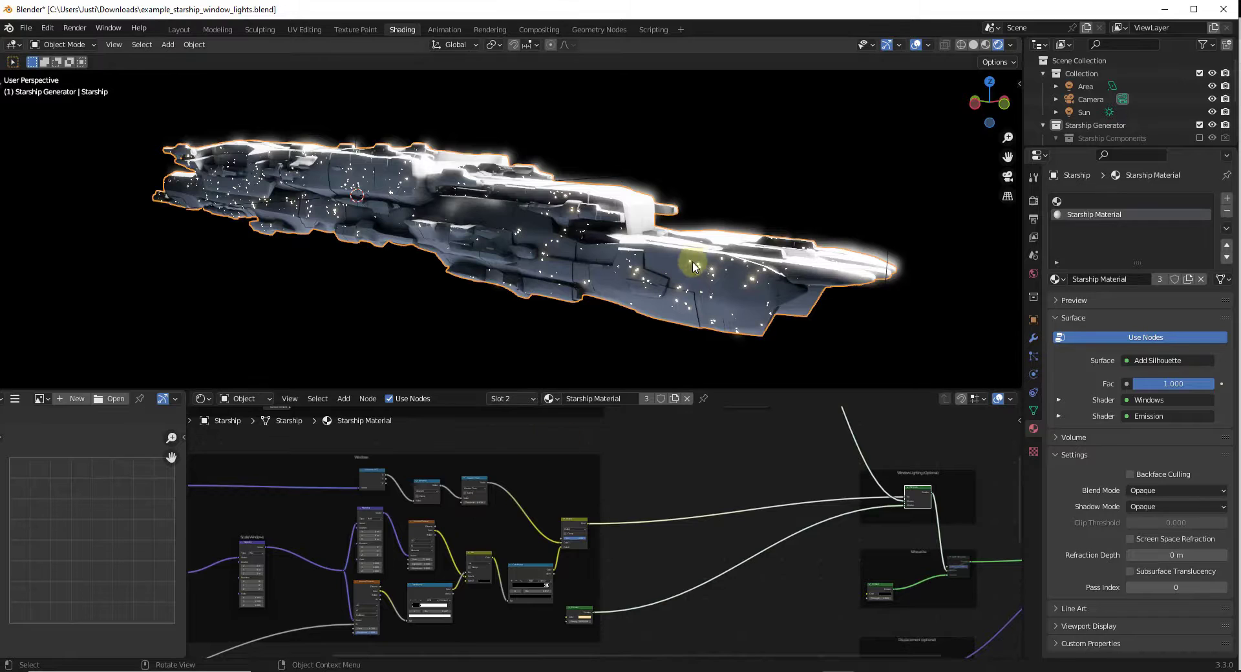
middle_drag(687, 259, 684, 254)
scroll(684, 254, up, 3)
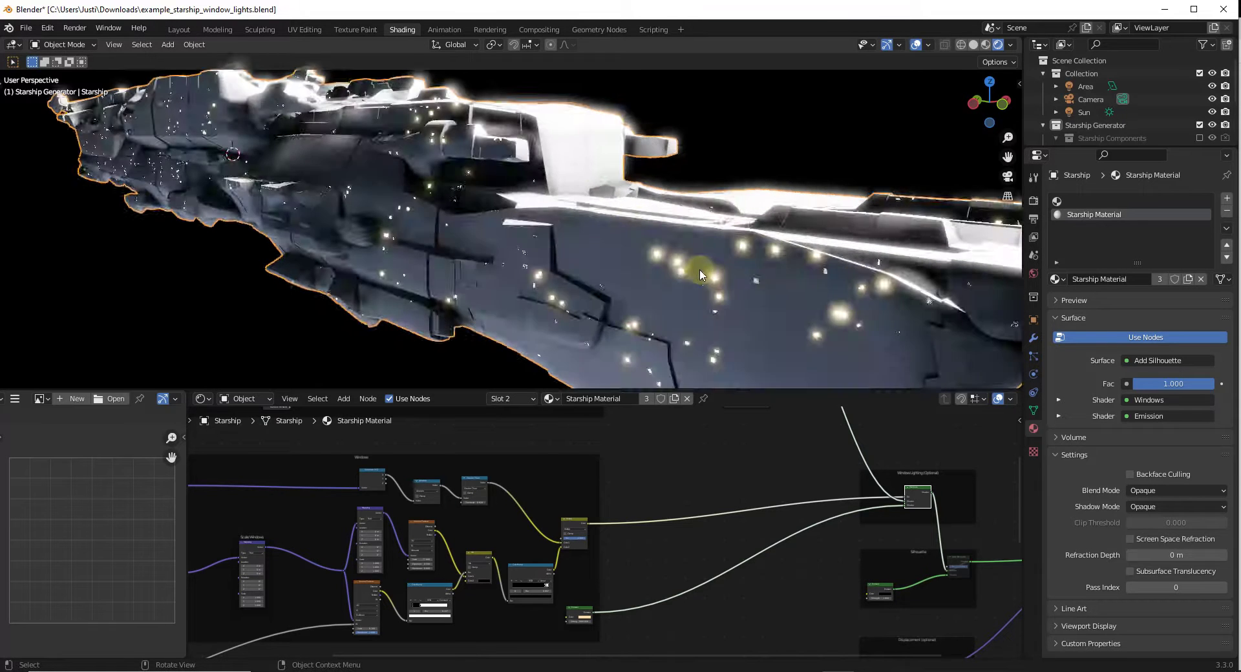
scroll(686, 276, down, 3)
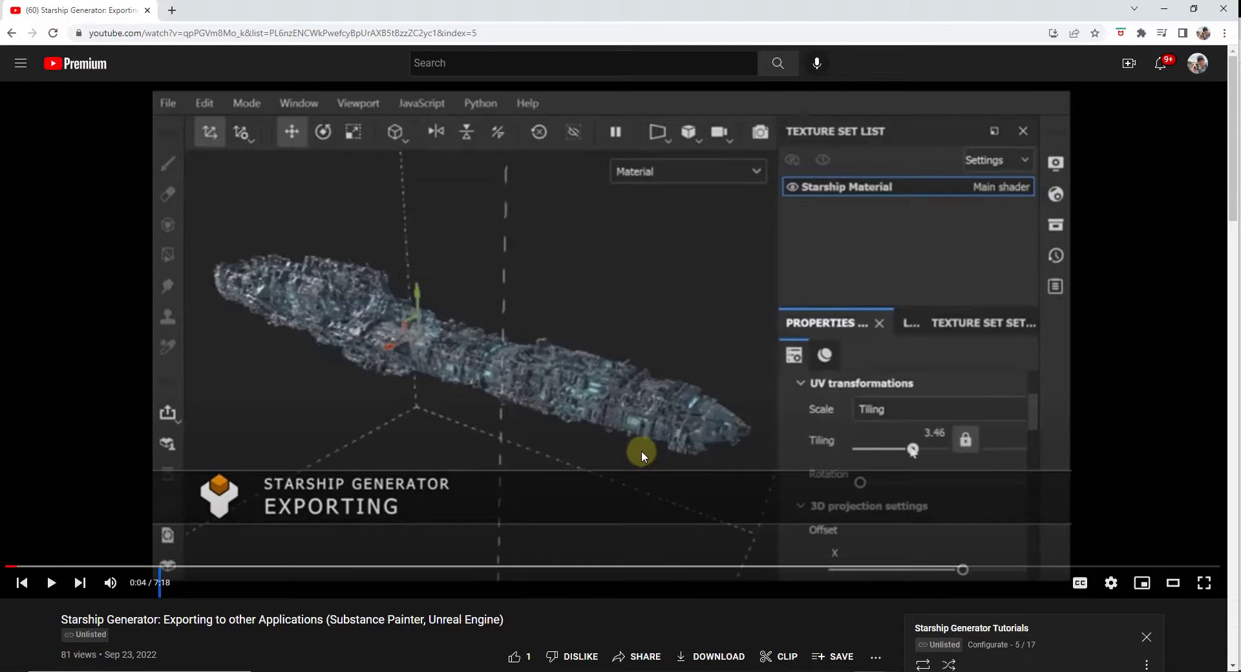
Skip with Shift+N to playlist video 6/17, 'Starship Generator: Add Custom Objects'.
key(shift+n)
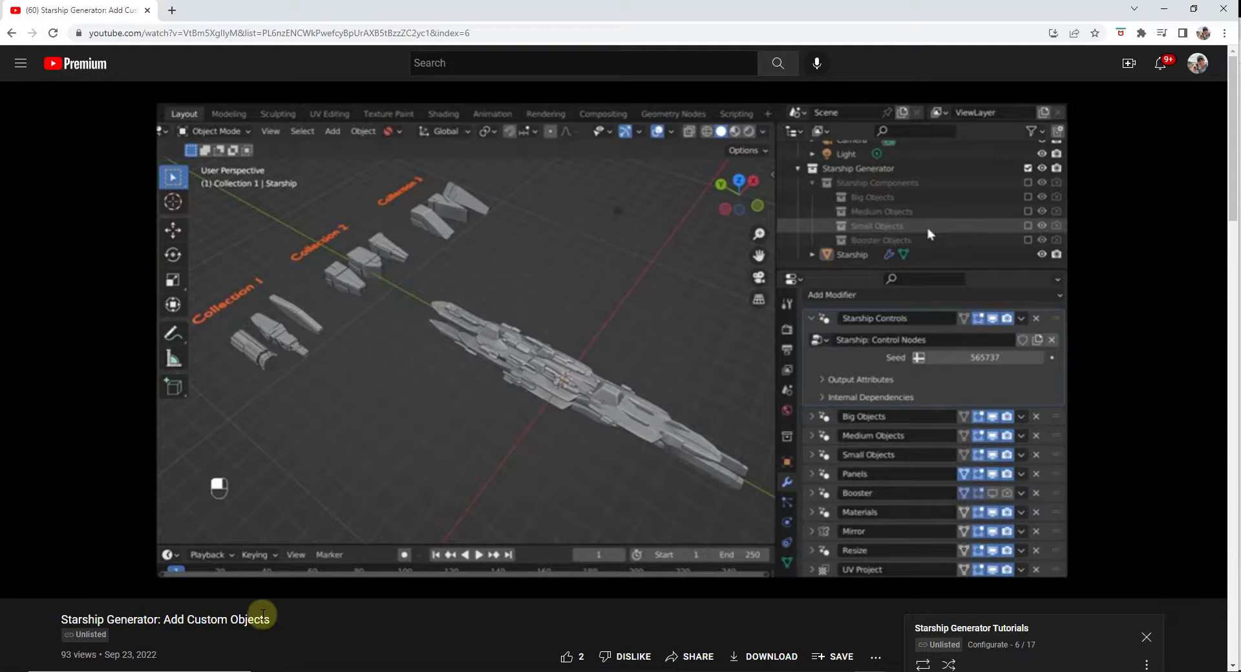
mouse_move(269, 386)
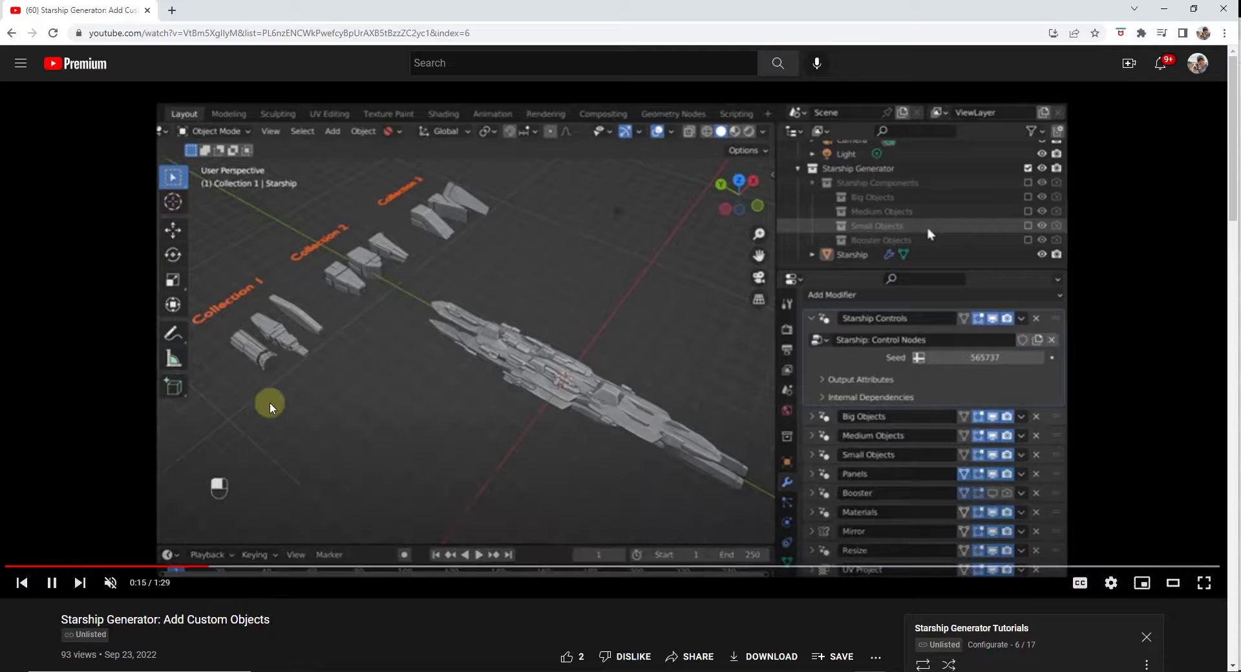